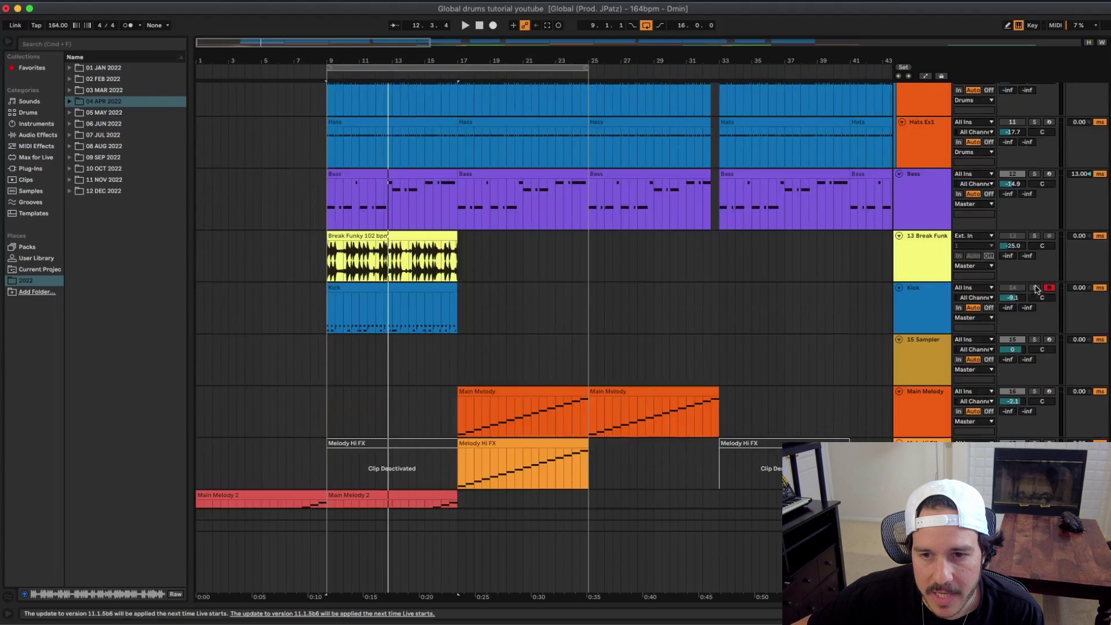
Open the Kick clip's notes to review the pattern, and return to the full arrangement view
{"action": "double_click", "coordinate": [451, 307]}
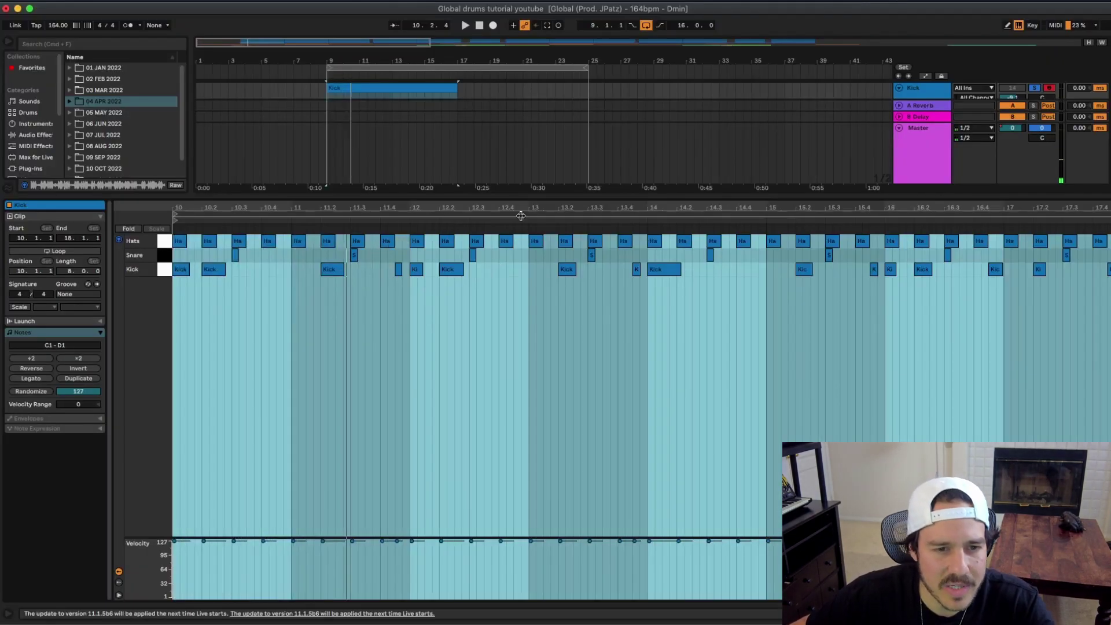
{"action": "key", "text": "super+alt+l"}
{"action": "scroll", "coordinate": [415, 269], "scroll_direction": "up", "scroll_amount": 5}
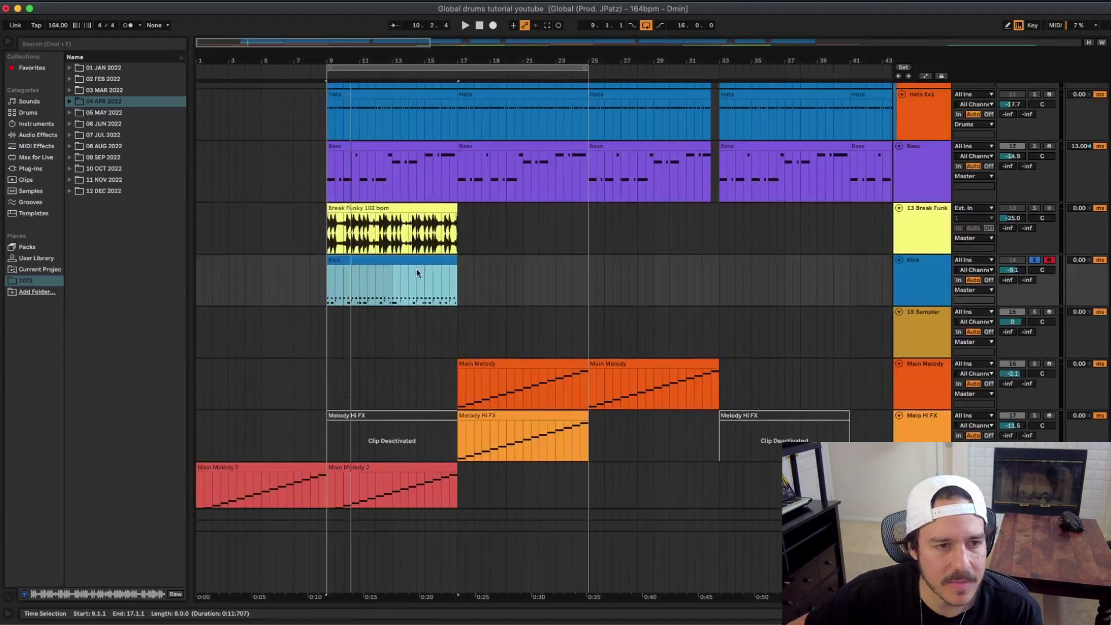
Solo and play the 13 Break Funk track, and extract the groove from its Break Funky 102 bpm clip
{"action": "left_click", "coordinate": [1037, 209]}
{"action": "key", "text": "space"}
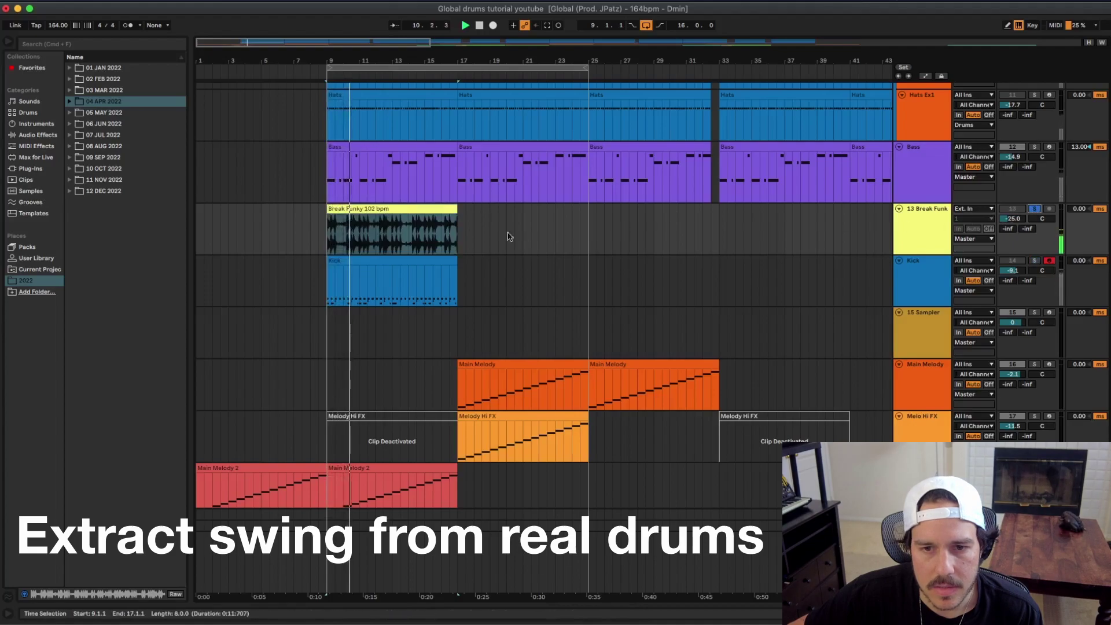
{"action": "right_click", "coordinate": [394, 207]}
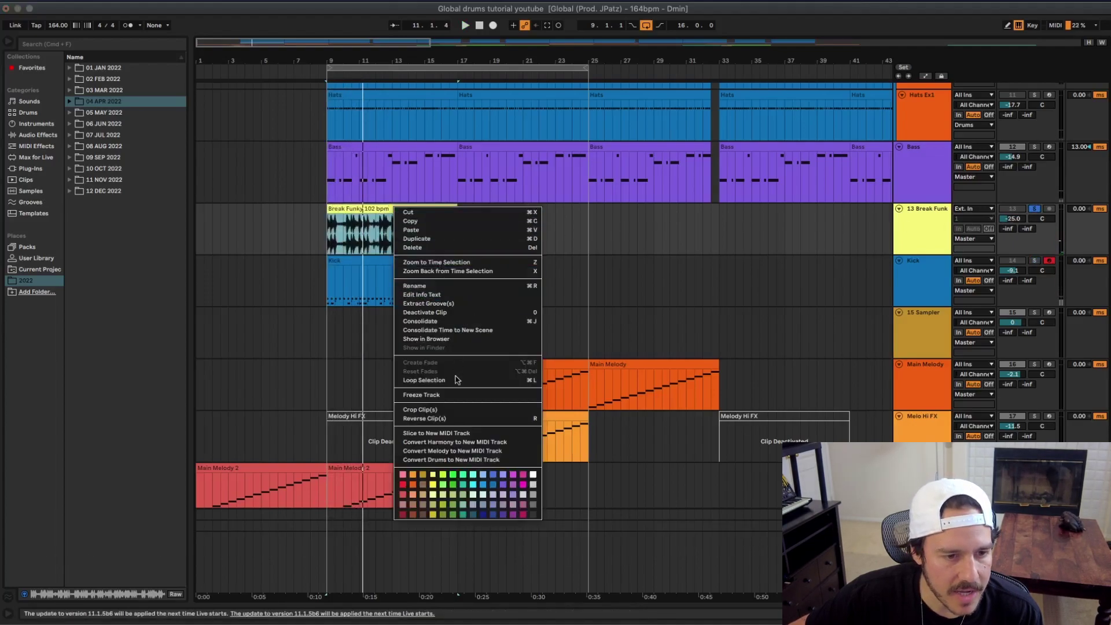
{"action": "left_click", "coordinate": [451, 305]}
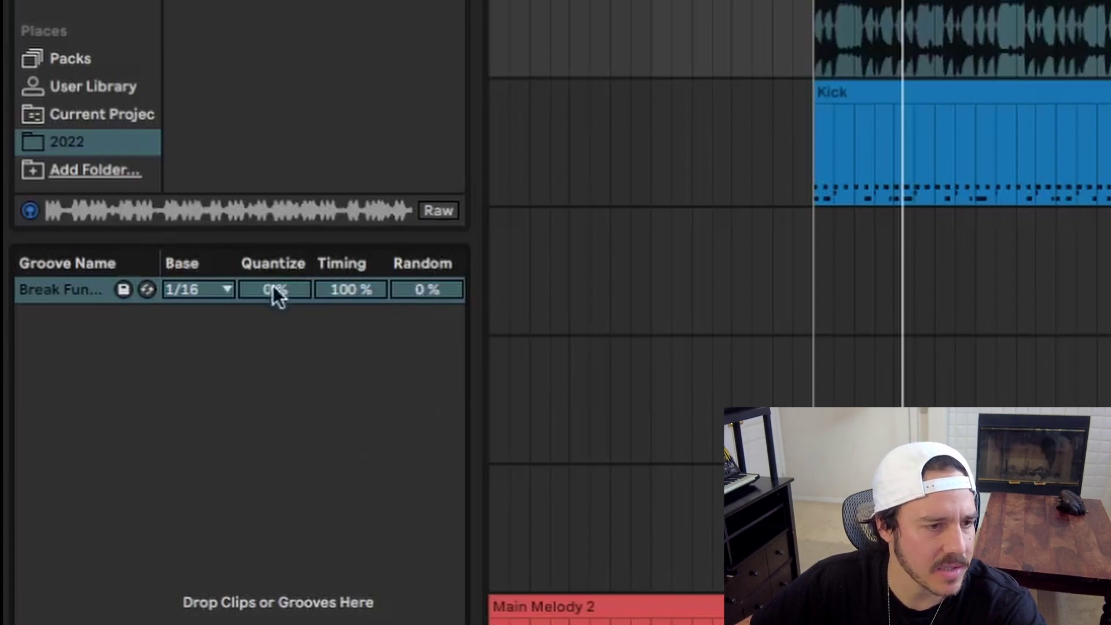
Assign the extracted Break Funky 102 bpm groove to the Kick clip
{"action": "left_click", "coordinate": [224, 291]}
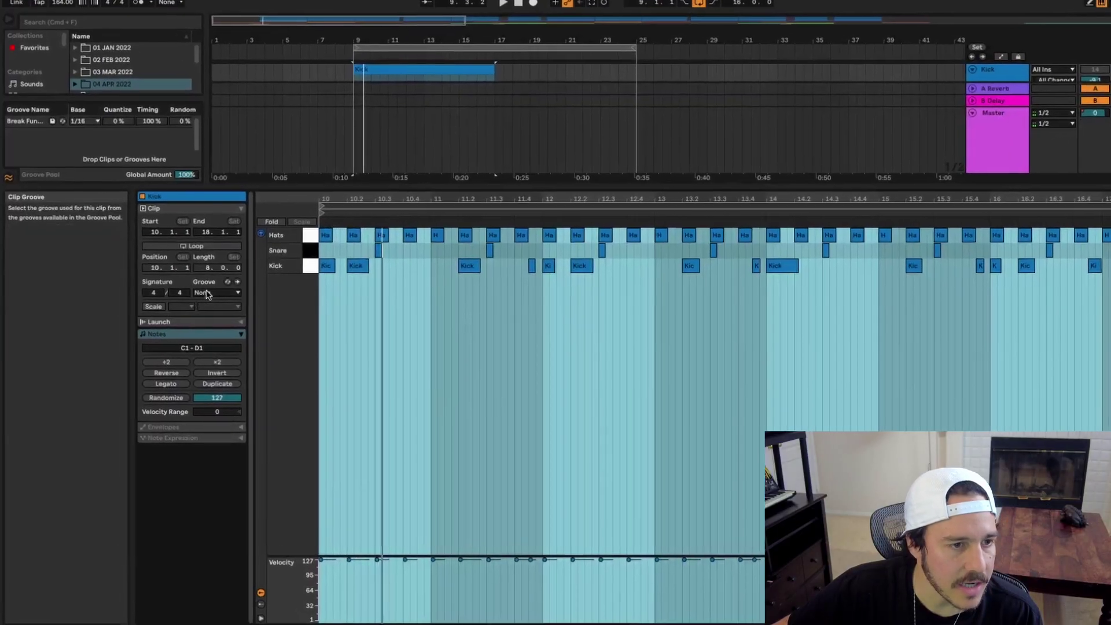
{"action": "left_click", "coordinate": [220, 291]}
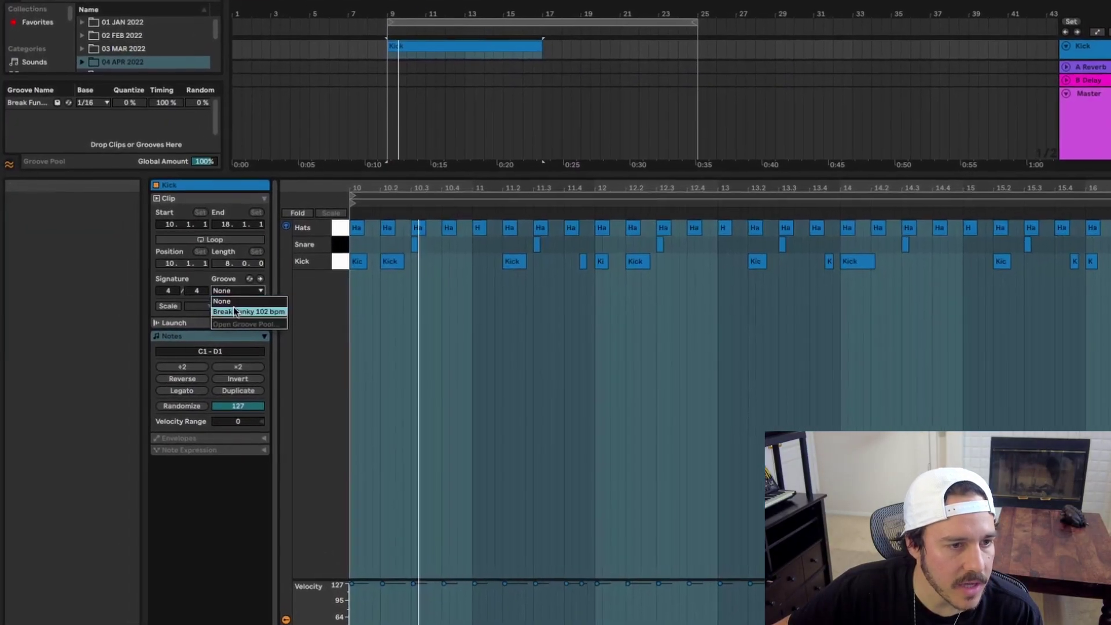
{"action": "left_click", "coordinate": [238, 311]}
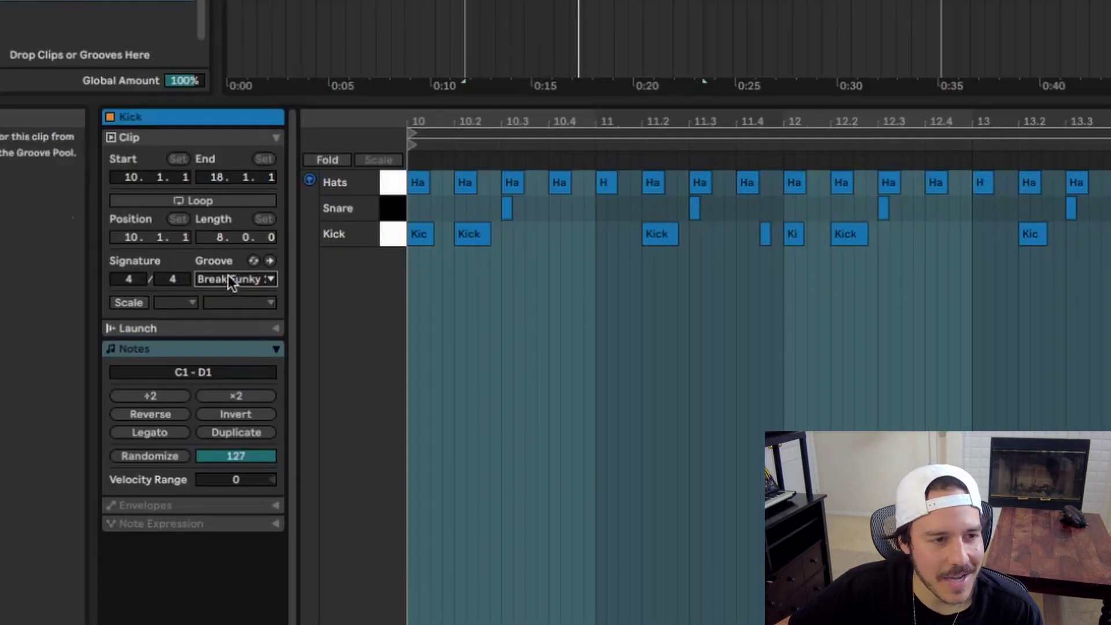
Switch the Kick clip's groove to None and back to Break Funky 102 bpm to compare the feel
{"action": "left_click", "coordinate": [230, 281]}
{"action": "left_click", "coordinate": [226, 294]}
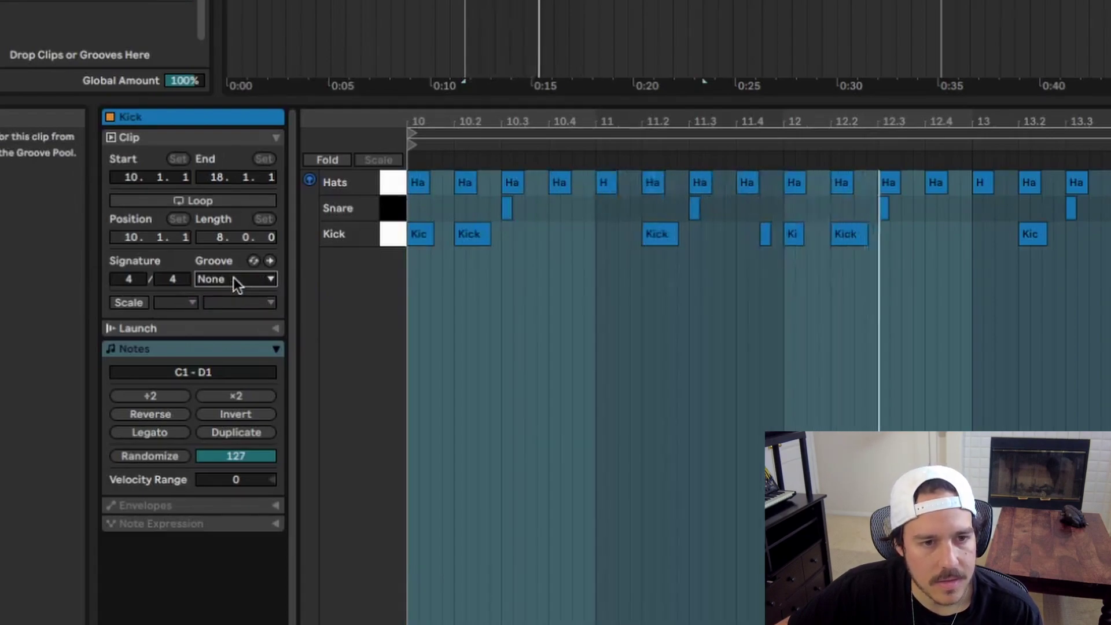
{"action": "left_click", "coordinate": [233, 279]}
{"action": "left_click", "coordinate": [226, 305]}
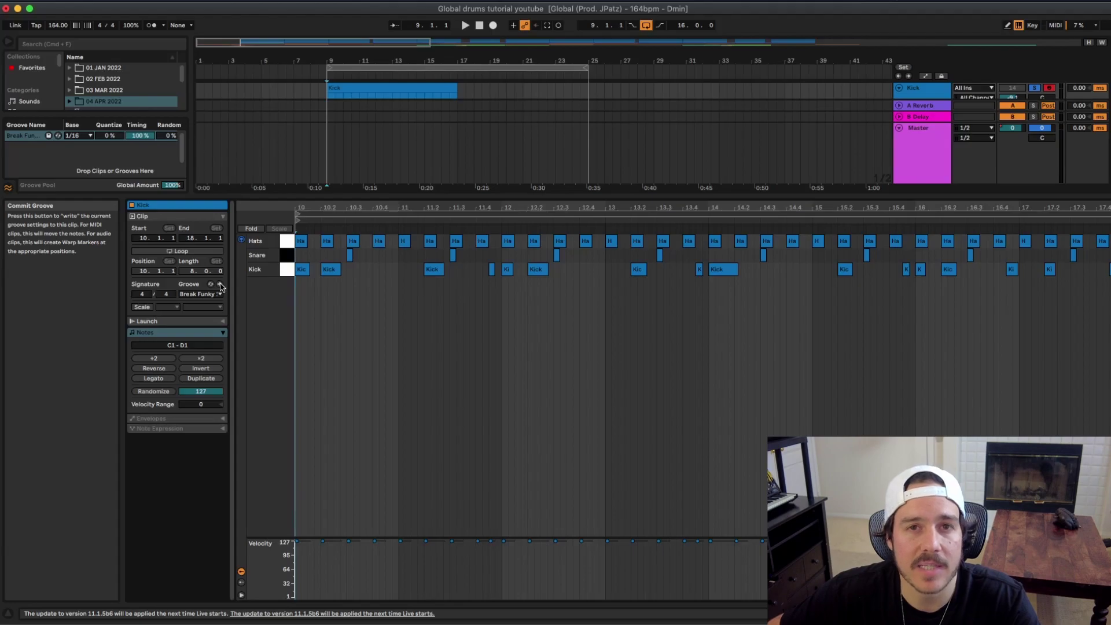
Commit the Break Funky 102 bpm groove to the Kick clip so its timing is written into the notes
{"action": "left_click", "coordinate": [218, 294]}
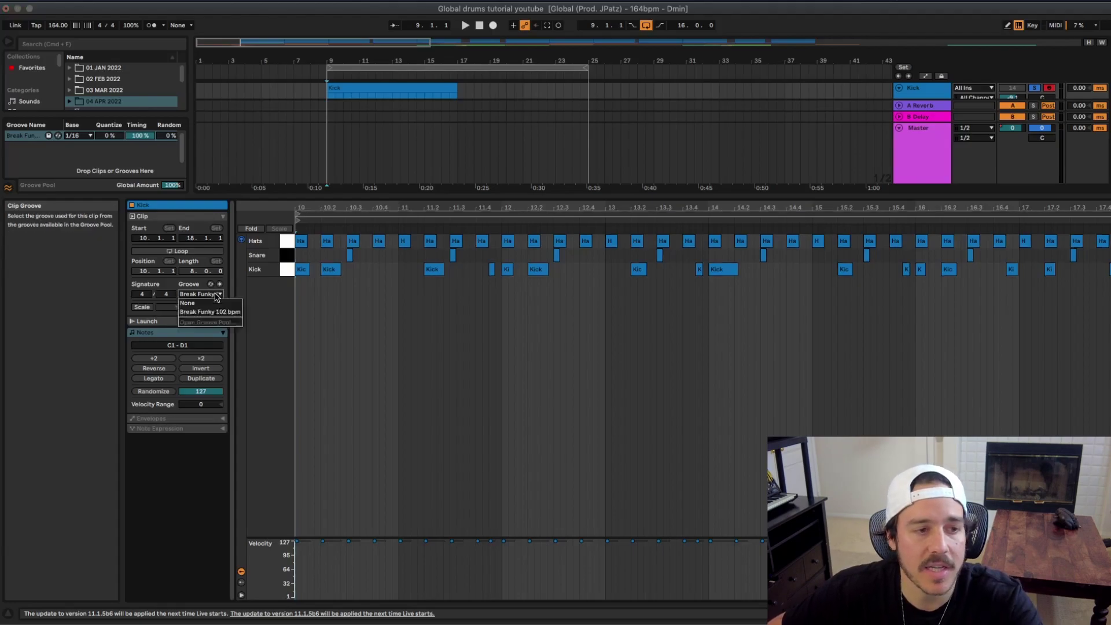
{"action": "left_click", "coordinate": [218, 295]}
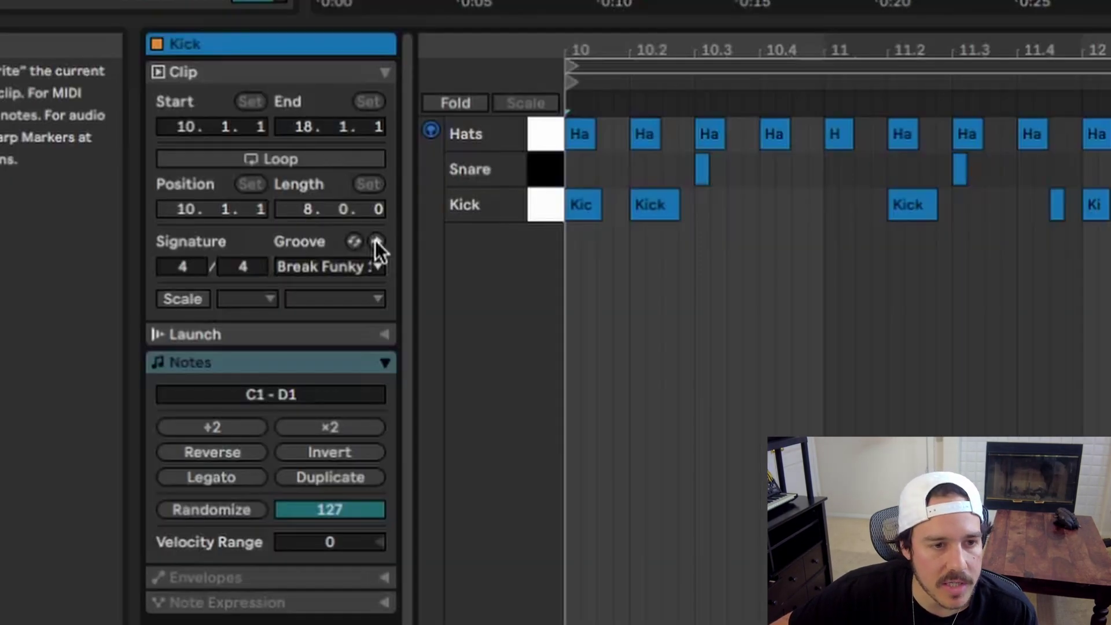
{"action": "left_click", "coordinate": [220, 287]}
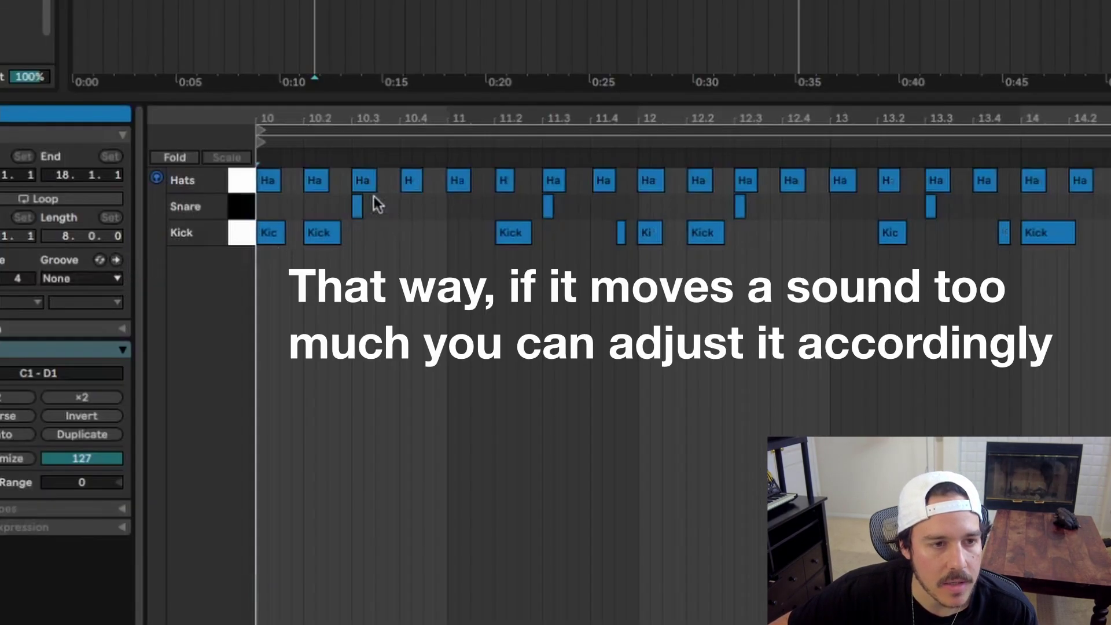
Examine how far the Kick clip's hat, snare and kick notes sit from the grid, starting at bar 10
{"action": "key", "text": "plus"}
{"action": "key", "text": "plus"}
{"action": "key", "text": "plus"}
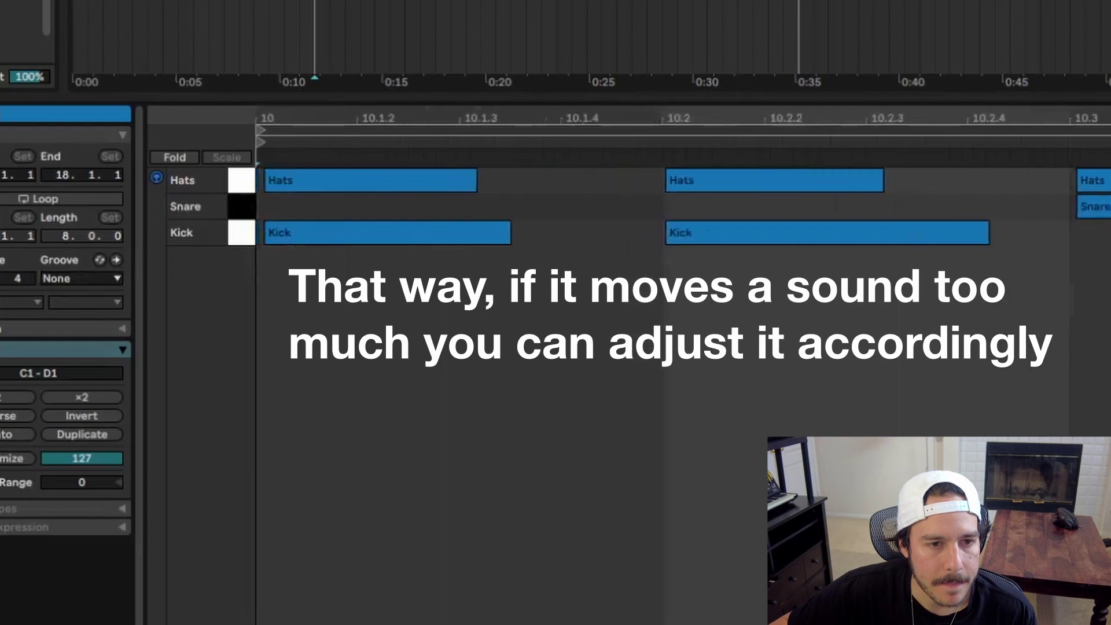
{"action": "key", "text": "plus"}
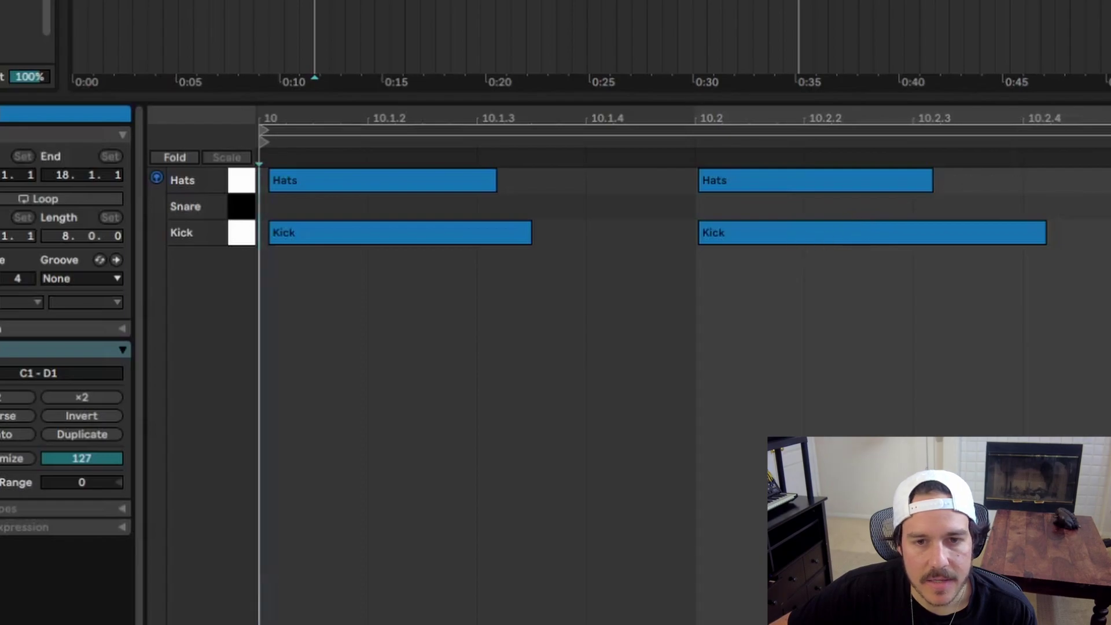
{"action": "scroll", "coordinate": [464, 132], "scroll_direction": "right", "scroll_amount": 10}
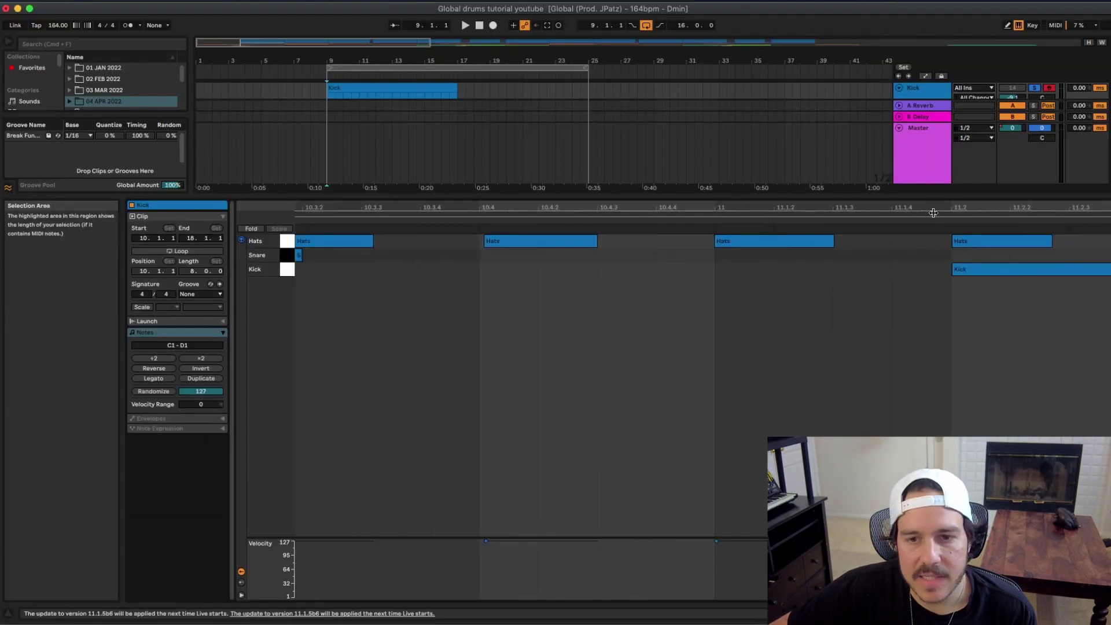
{"action": "left_click_drag", "start_coordinate": [933, 213], "coordinate": [289, 216]}
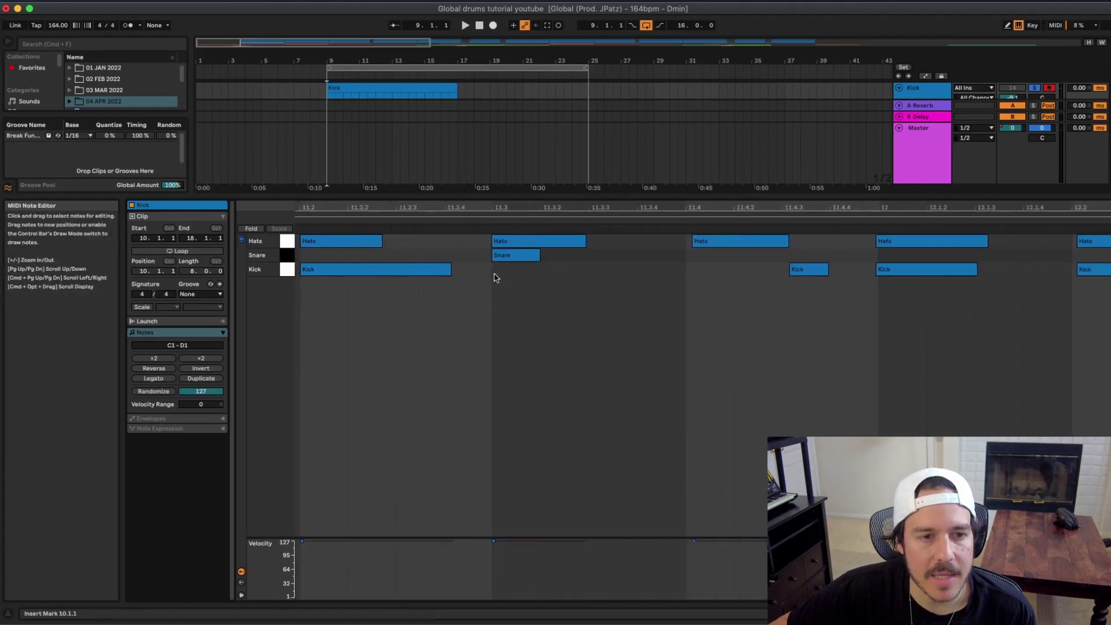
{"action": "left_click_drag", "start_coordinate": [497, 213], "coordinate": [826, 220]}
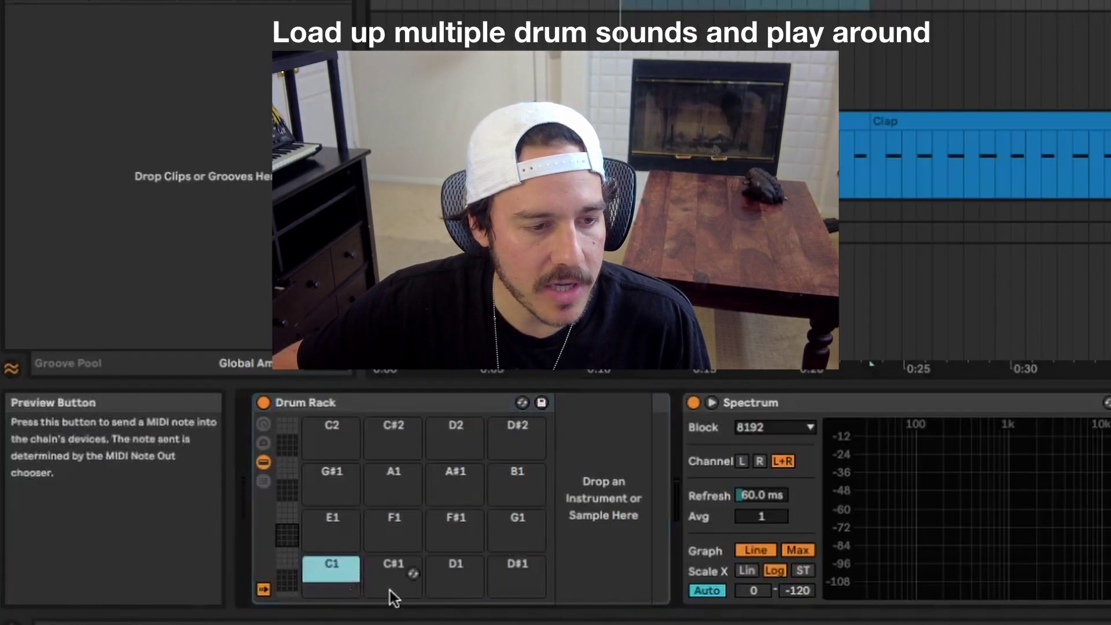
Select the empty C#1, D1 and D#1 pads of the Drum Rack one after another
{"action": "left_click", "coordinate": [390, 584]}
{"action": "left_click", "coordinate": [447, 570]}
{"action": "left_click", "coordinate": [513, 580]}
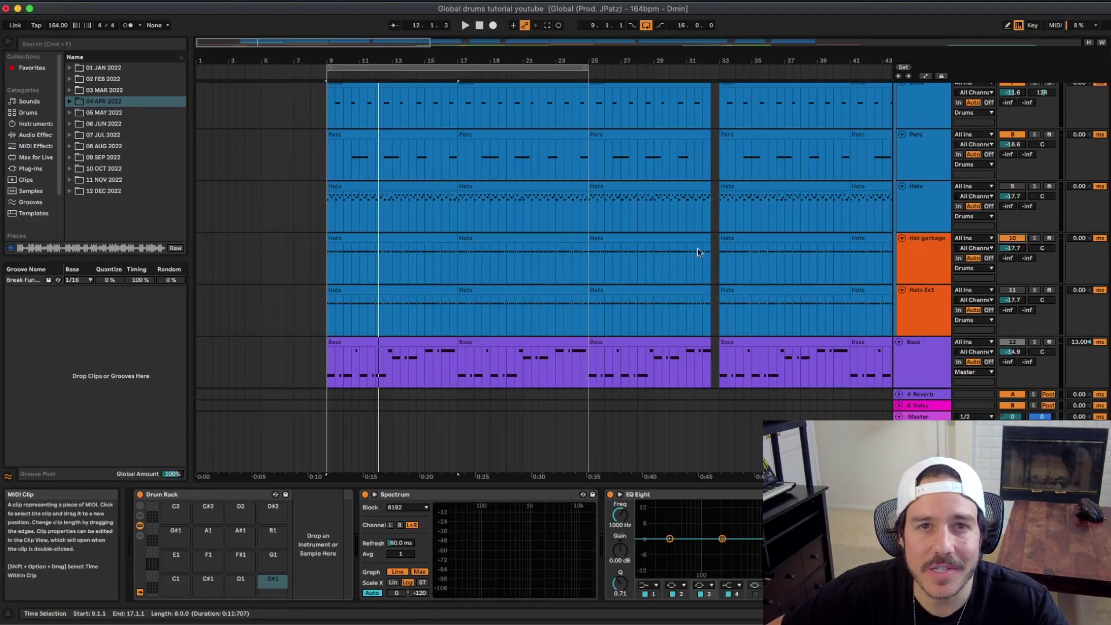
Open the first clip on the Hat garbage track, enlarge the arrangement area and play the hi-hats
{"action": "double_click", "coordinate": [421, 249]}
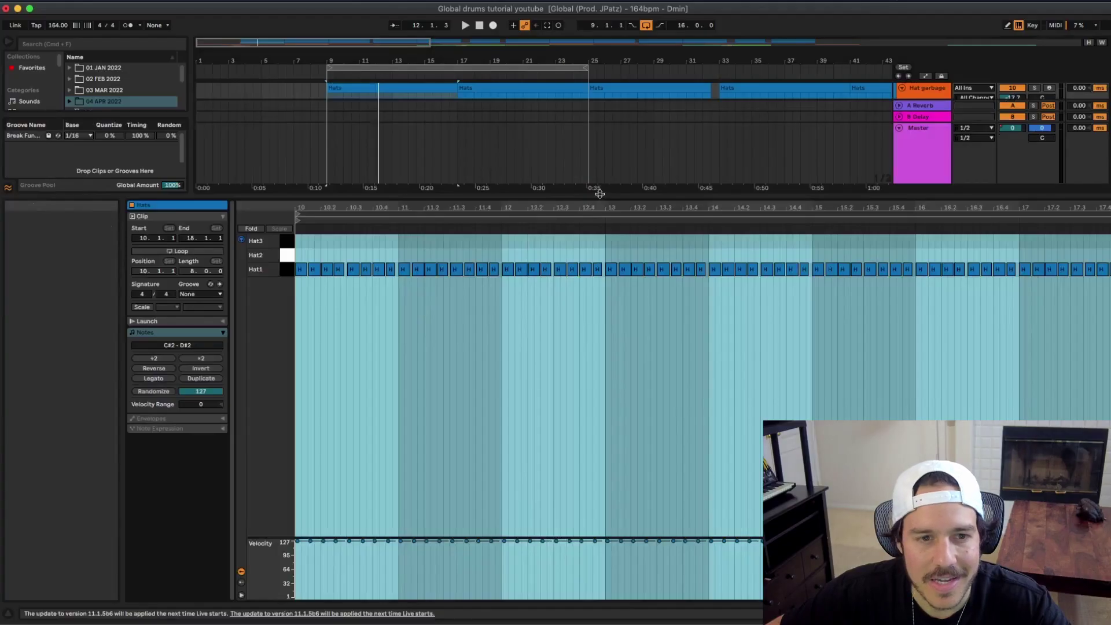
{"action": "left_click_drag", "start_coordinate": [598, 194], "coordinate": [599, 318]}
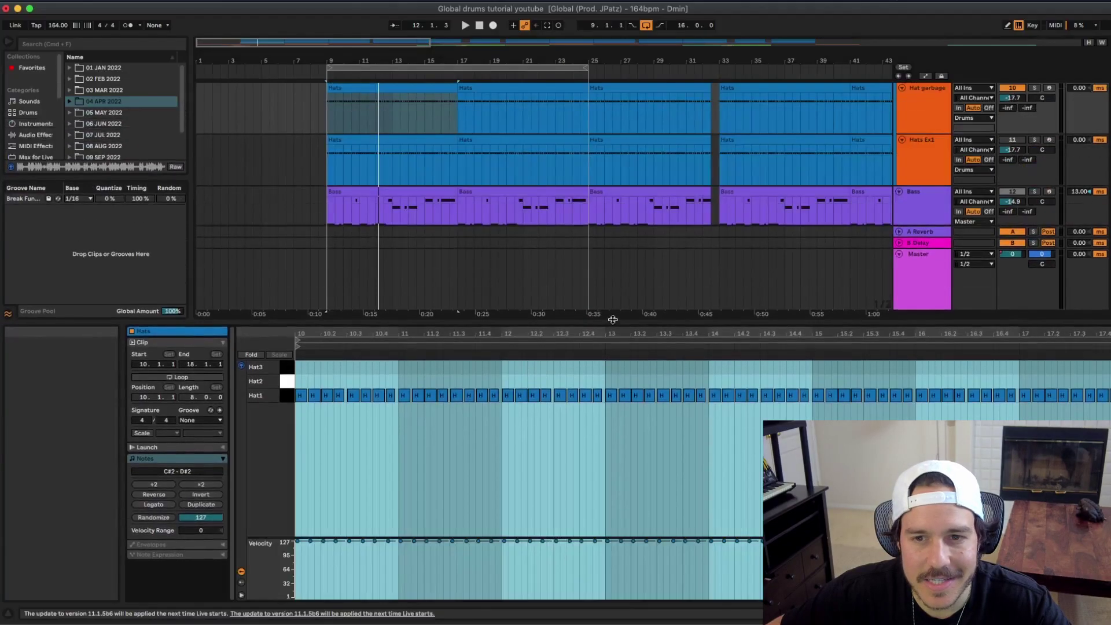
{"action": "scroll", "coordinate": [841, 186], "scroll_direction": "up", "scroll_amount": 2}
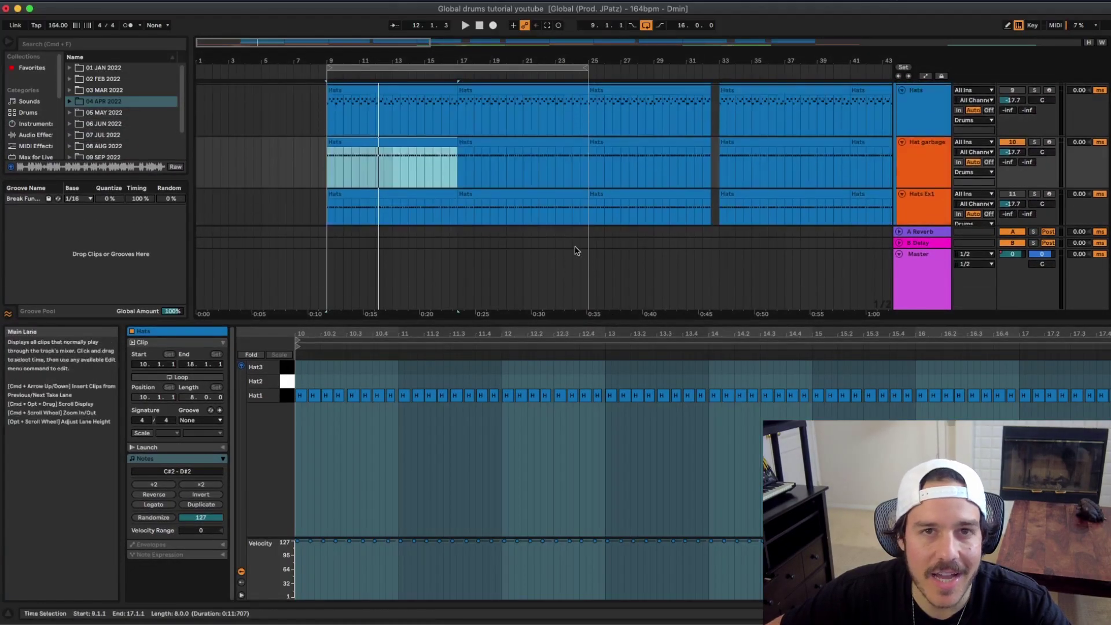
{"action": "key", "text": "space"}
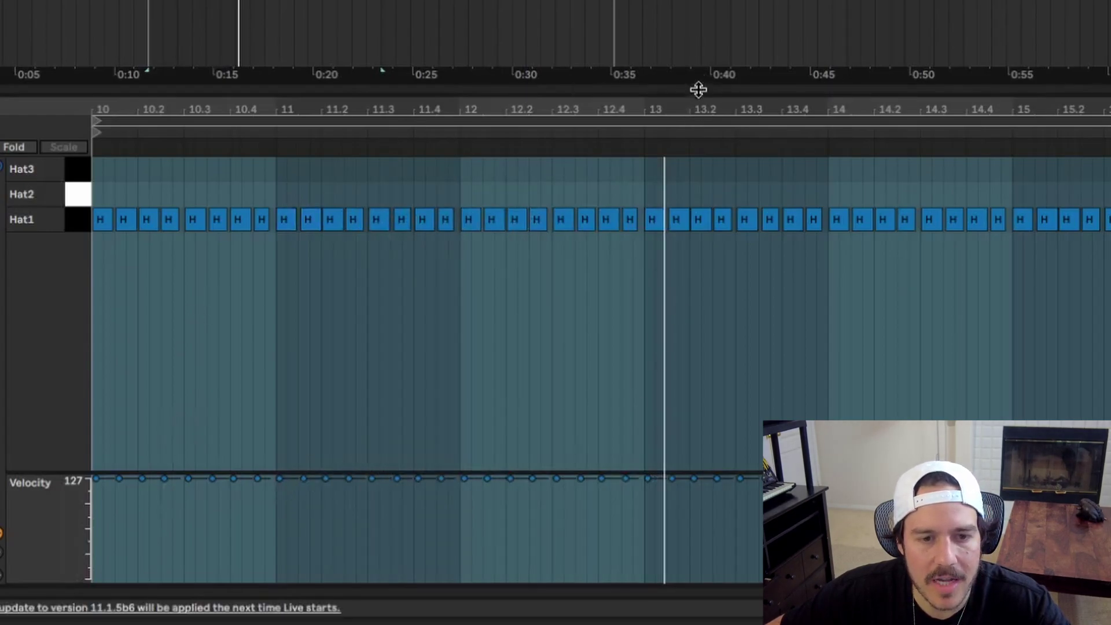
{"action": "key", "text": "super+alt+l"}
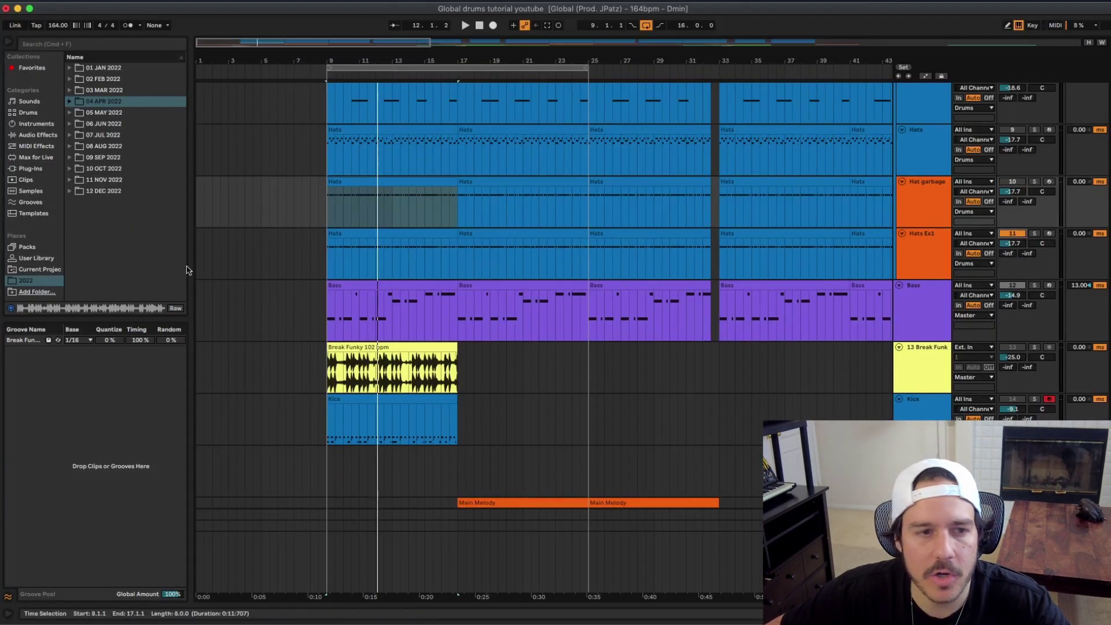
Open the first Hats Ex1 clip, enlarge its velocity lane, play it and examine the note velocities and timing
{"action": "double_click", "coordinate": [386, 231]}
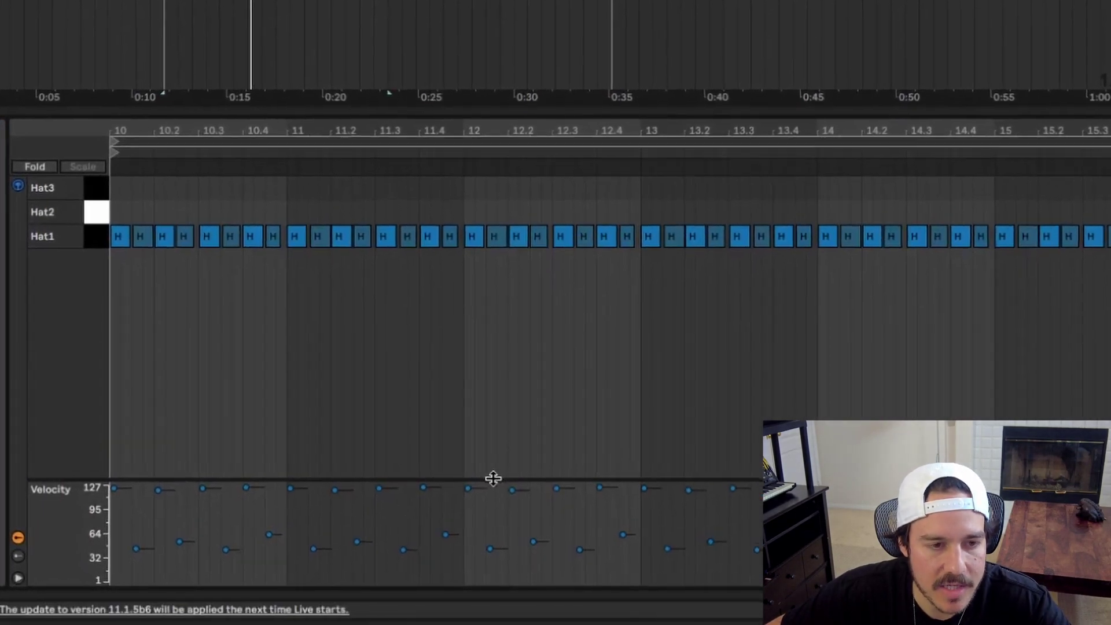
{"action": "left_click_drag", "start_coordinate": [495, 491], "coordinate": [563, 351]}
{"action": "key", "text": "space"}
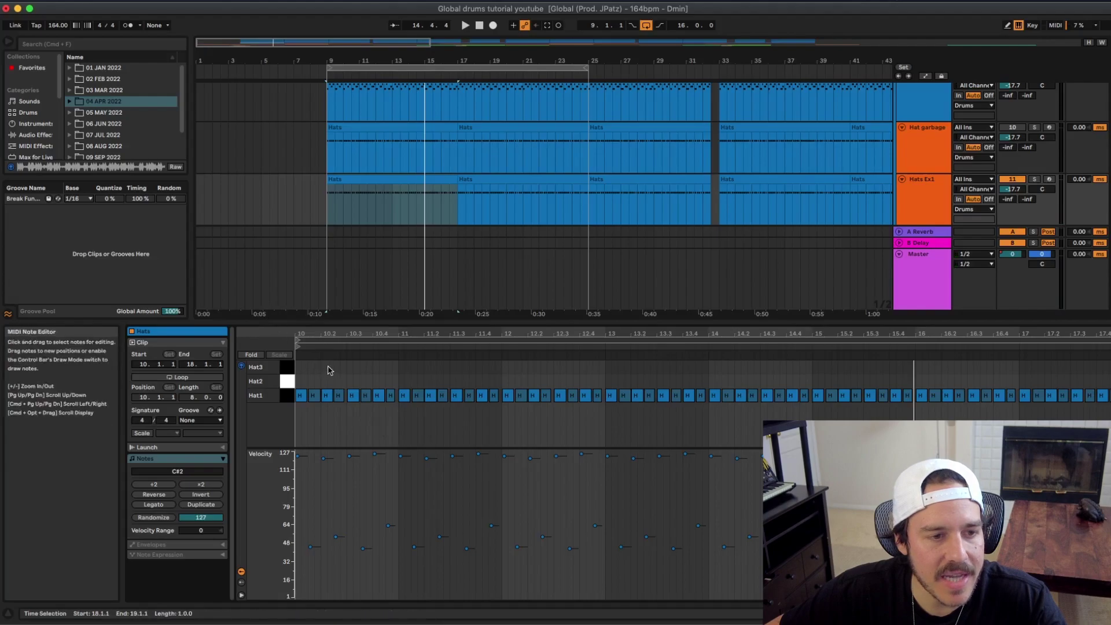
{"action": "left_click_drag", "start_coordinate": [299, 336], "coordinate": [364, 412]}
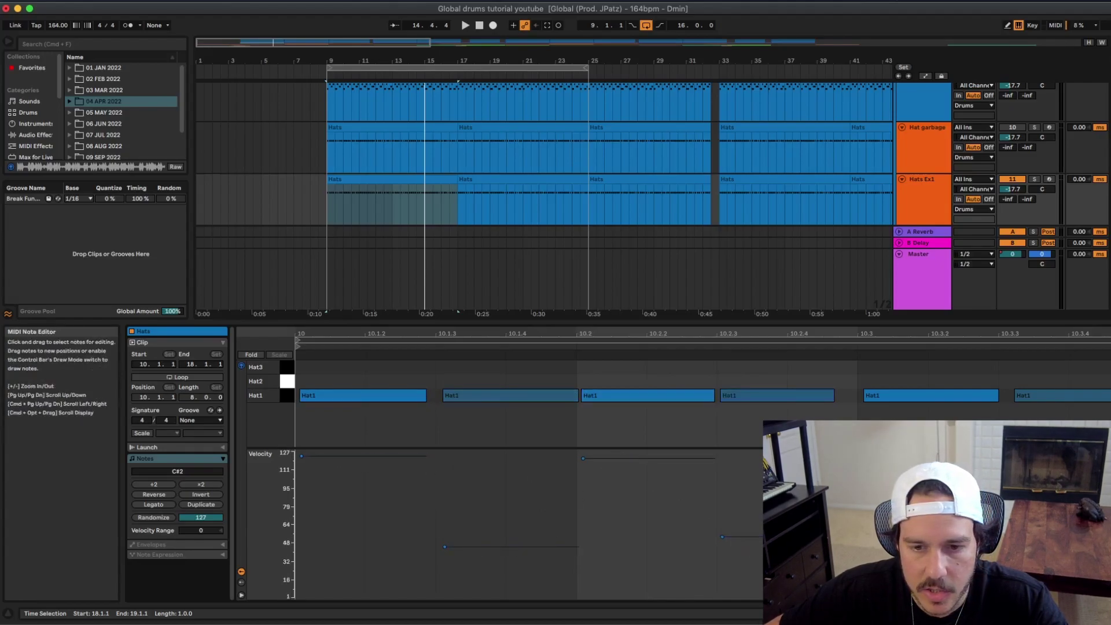
{"action": "left_click_drag", "start_coordinate": [578, 342], "coordinate": [577, 333]}
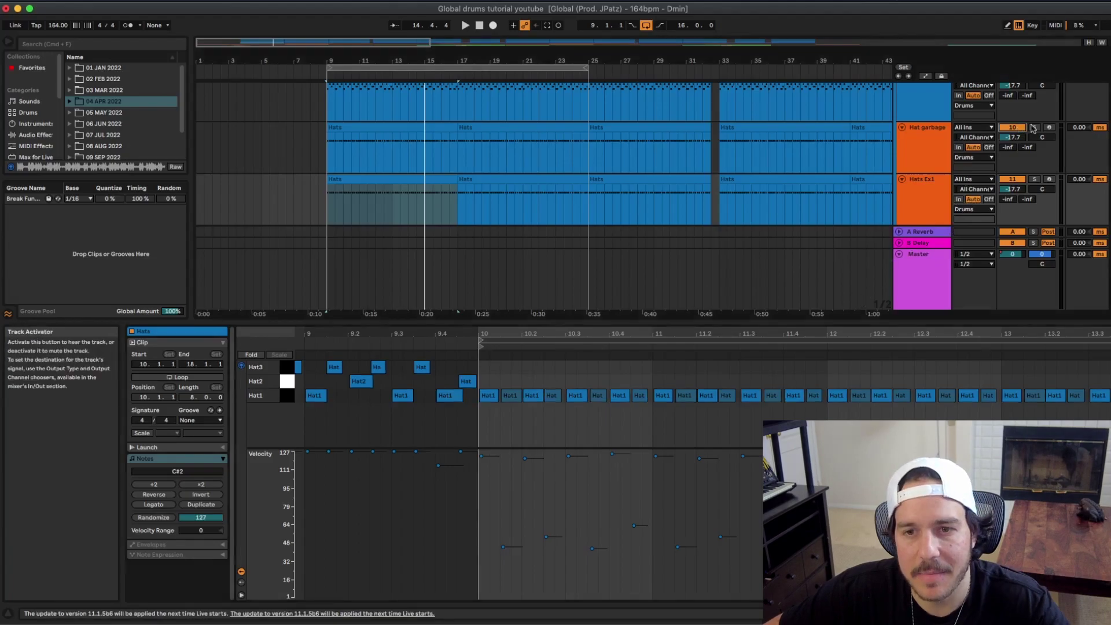
Solo and play the Hat garbage track, and solo the Hats Ex1 track to compare the two hi-hat patterns
{"action": "left_click", "coordinate": [372, 124]}
{"action": "key", "text": "space"}
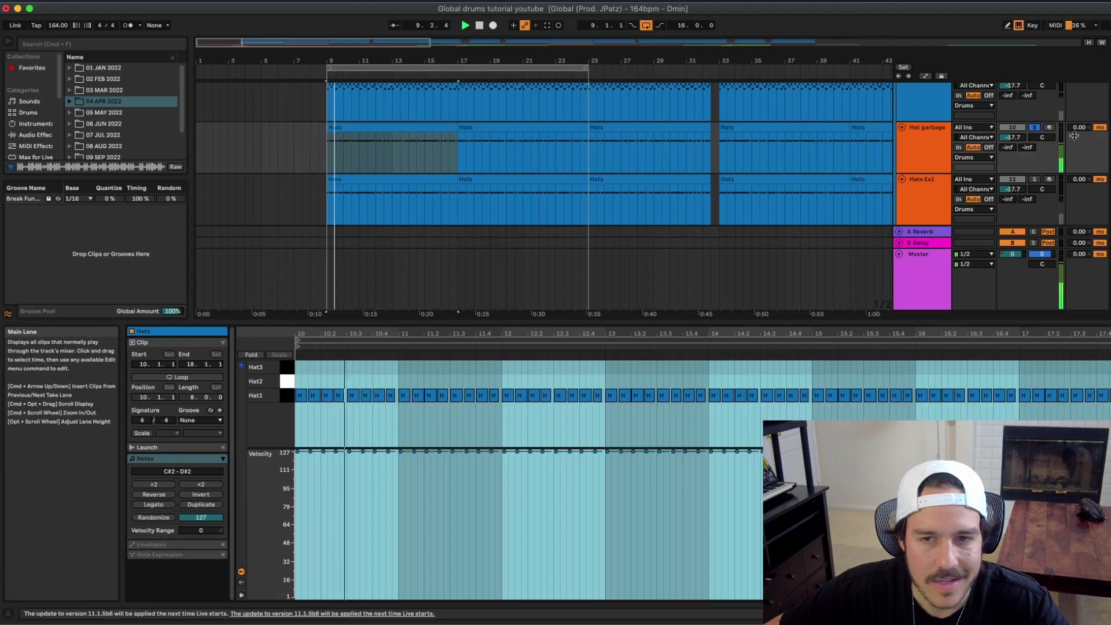
{"action": "left_click", "coordinate": [1034, 179]}
{"action": "left_click", "coordinate": [397, 180]}
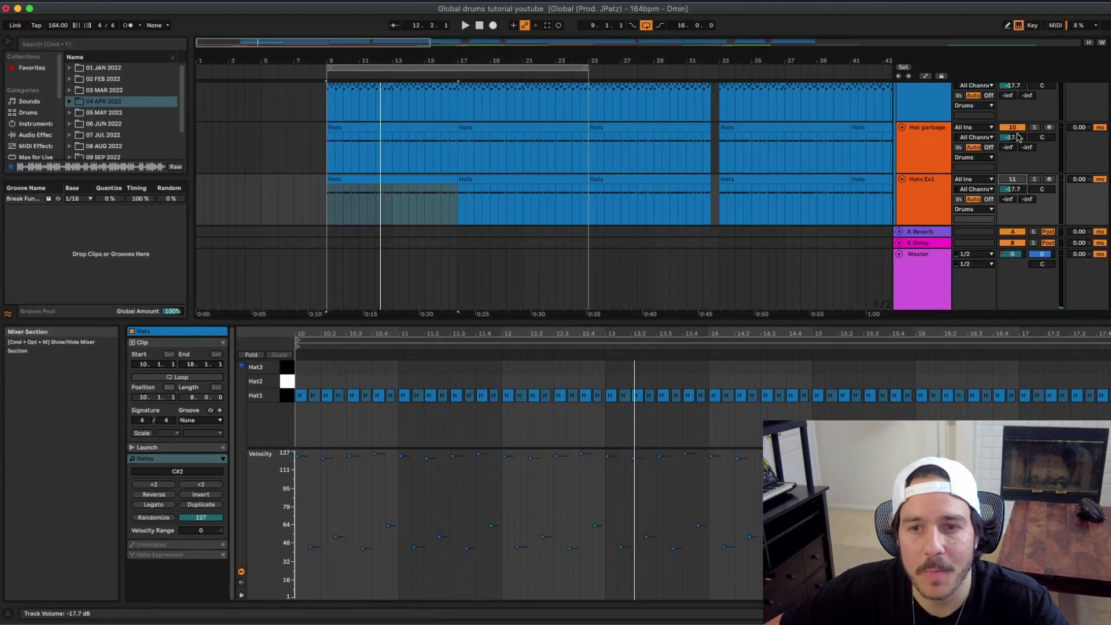
Deactivate the Hat garbage track and activate the original Hats track instead
{"action": "left_click", "coordinate": [923, 191]}
{"action": "key", "text": "Delete"}
{"action": "left_click", "coordinate": [924, 171]}
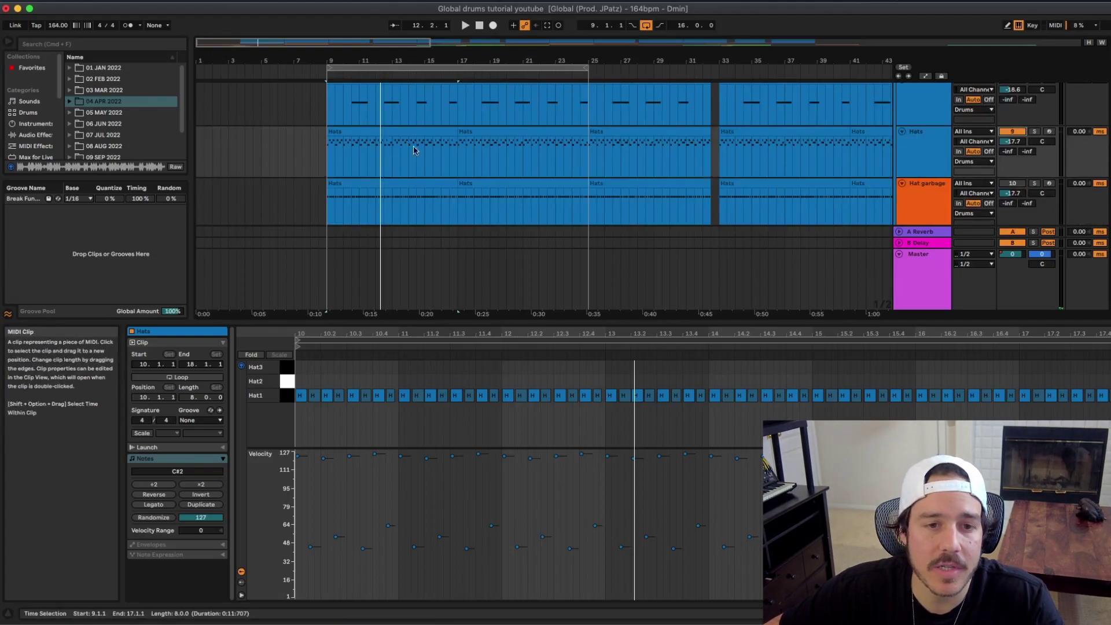
Open the first clip on the Hats track and examine its Hat1, Hat2 and Hat3 notes up close
{"action": "key", "text": "super+z"}
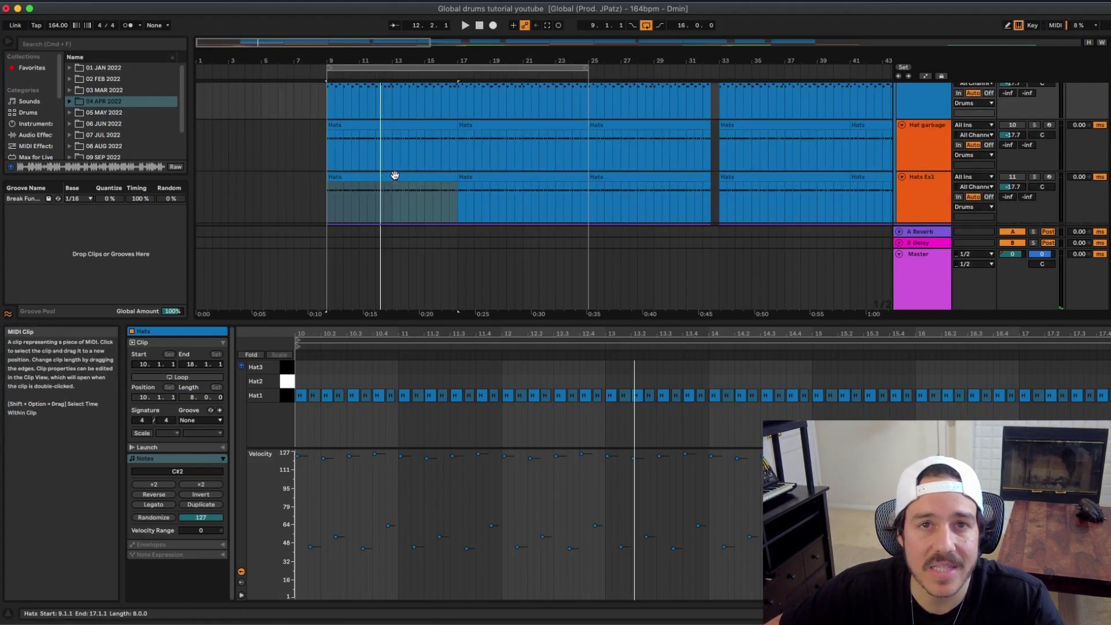
{"action": "key", "text": "super+z"}
{"action": "key", "text": "super+z"}
{"action": "key", "text": "super+z"}
{"action": "mouse_move", "coordinate": [524, 322]}
{"action": "left_mouse_down"}
{"action": "mouse_move", "coordinate": [524, 146]}
{"action": "mouse_move", "coordinate": [523, 312]}
{"action": "left_mouse_up"}
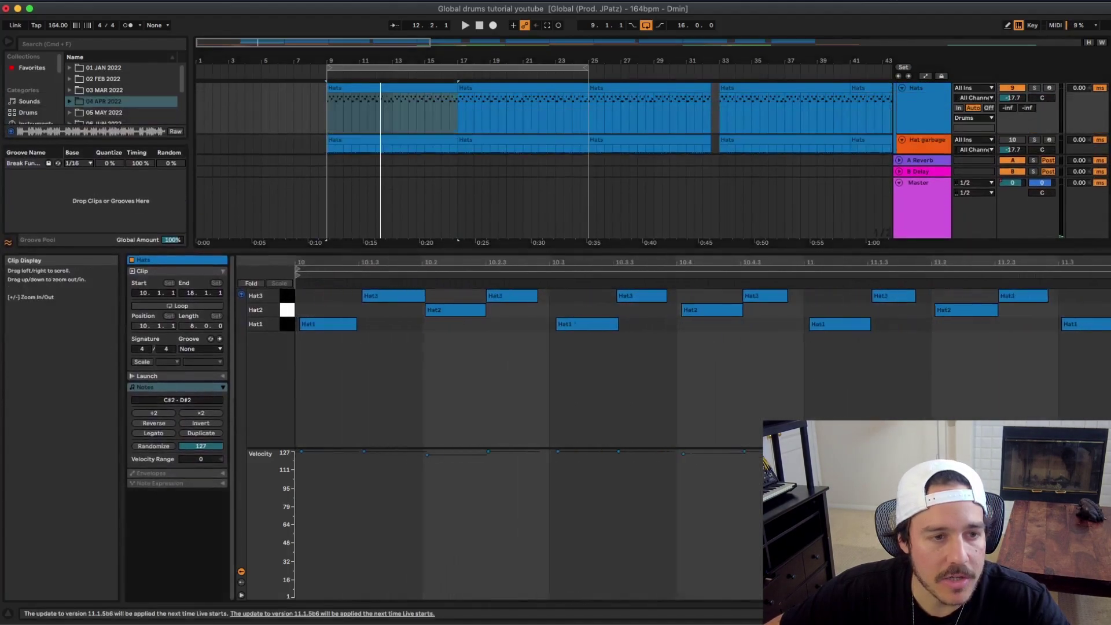
Show the Hats track's Drum Rack and select the Hat2 and Hat3 pads to view their samples
{"action": "key", "text": "shift+Tab"}
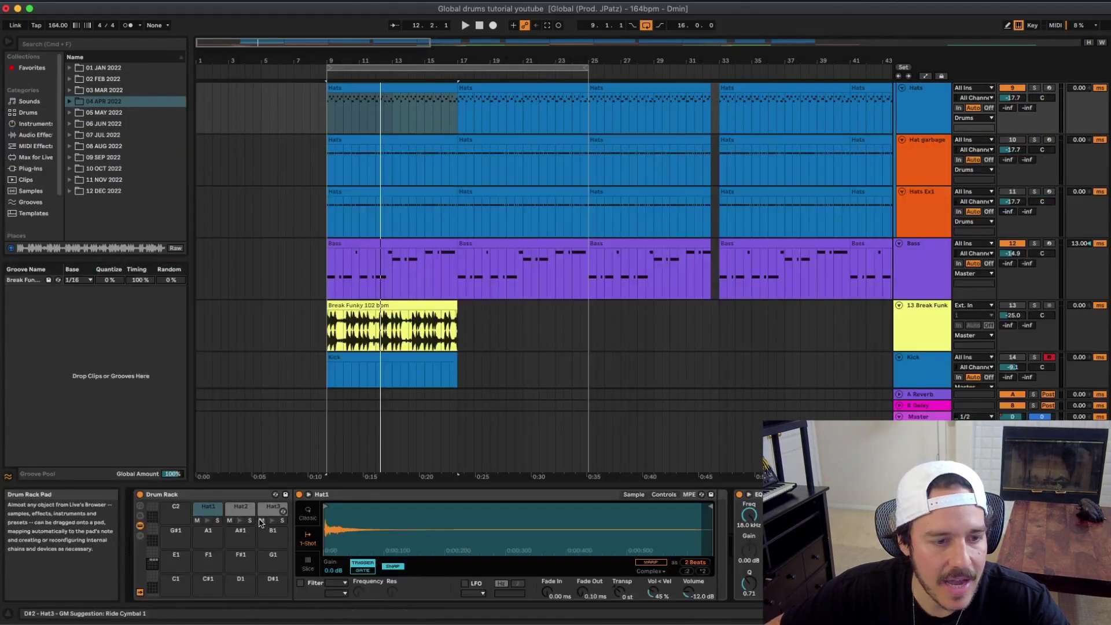
{"action": "left_click", "coordinate": [246, 509]}
{"action": "left_click", "coordinate": [283, 509]}
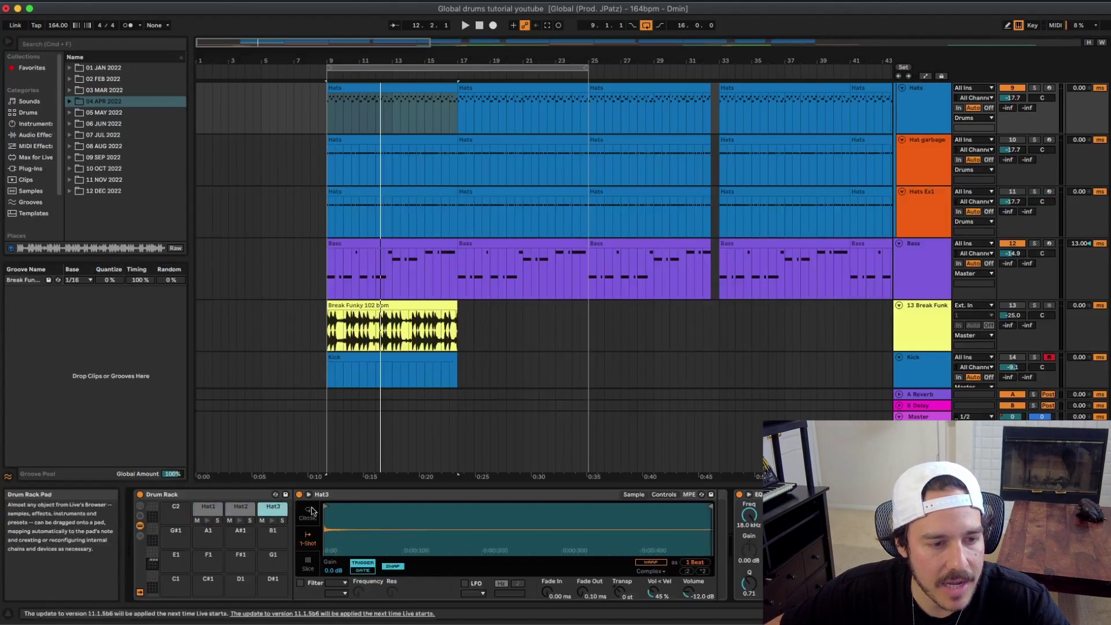
Reopen the first clip on the Hats track and inspect how its opening notes sit off the grid
{"action": "key", "text": "super+alt+l"}
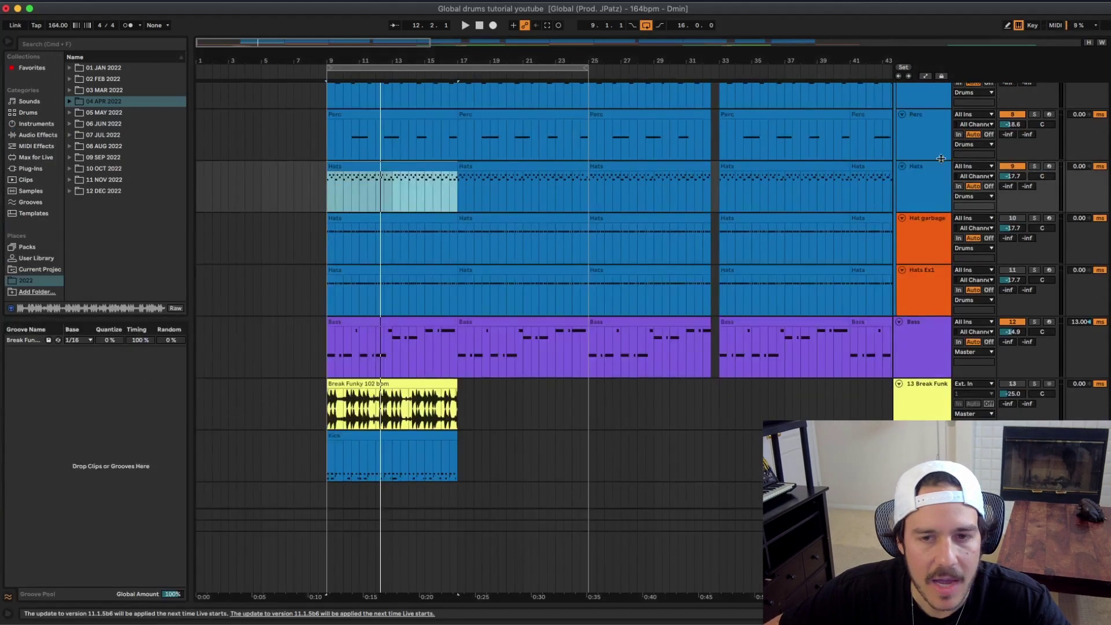
{"action": "key", "text": "super+alt+l"}
{"action": "double_click", "coordinate": [442, 168]}
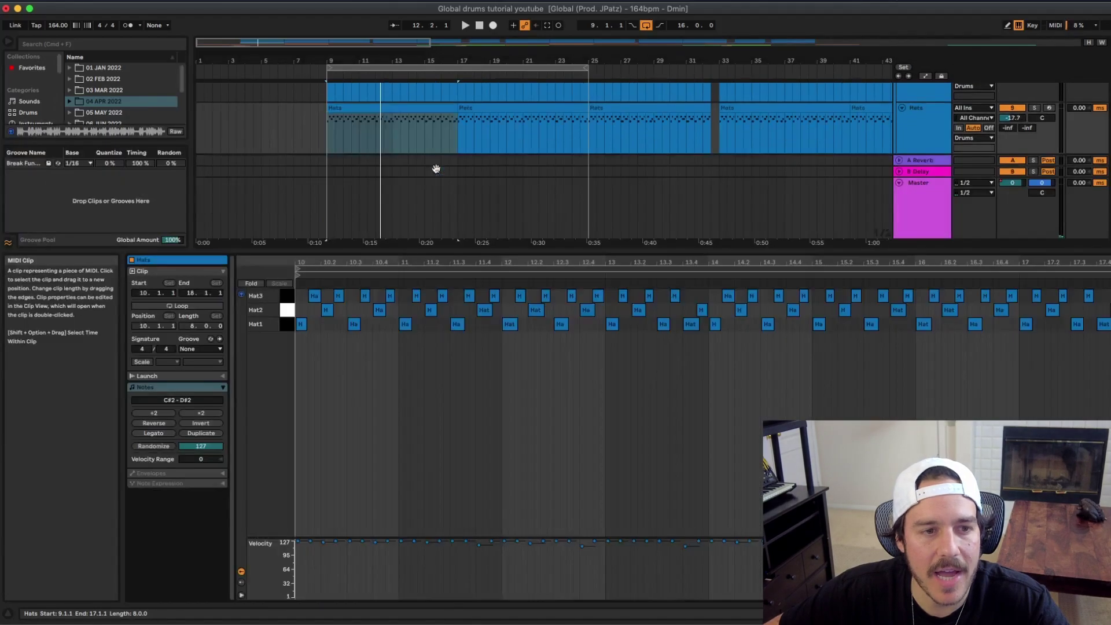
{"action": "key", "text": "plus"}
{"action": "key", "text": "plus"}
{"action": "key", "text": "plus"}
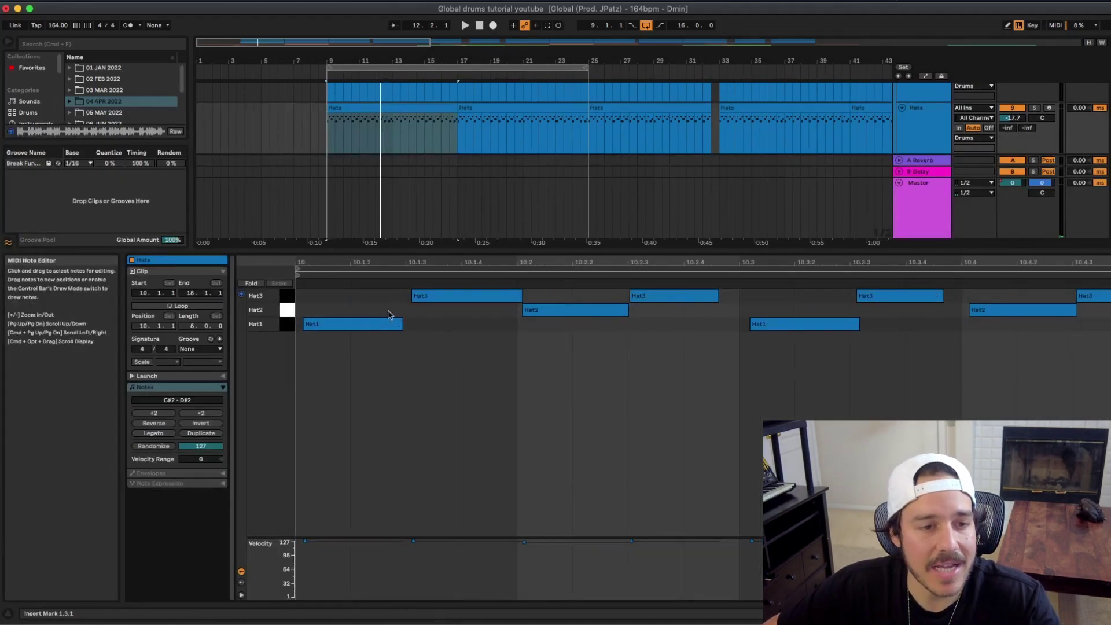
{"action": "key", "text": "minus"}
{"action": "key", "text": "minus"}
{"action": "key", "text": "minus"}
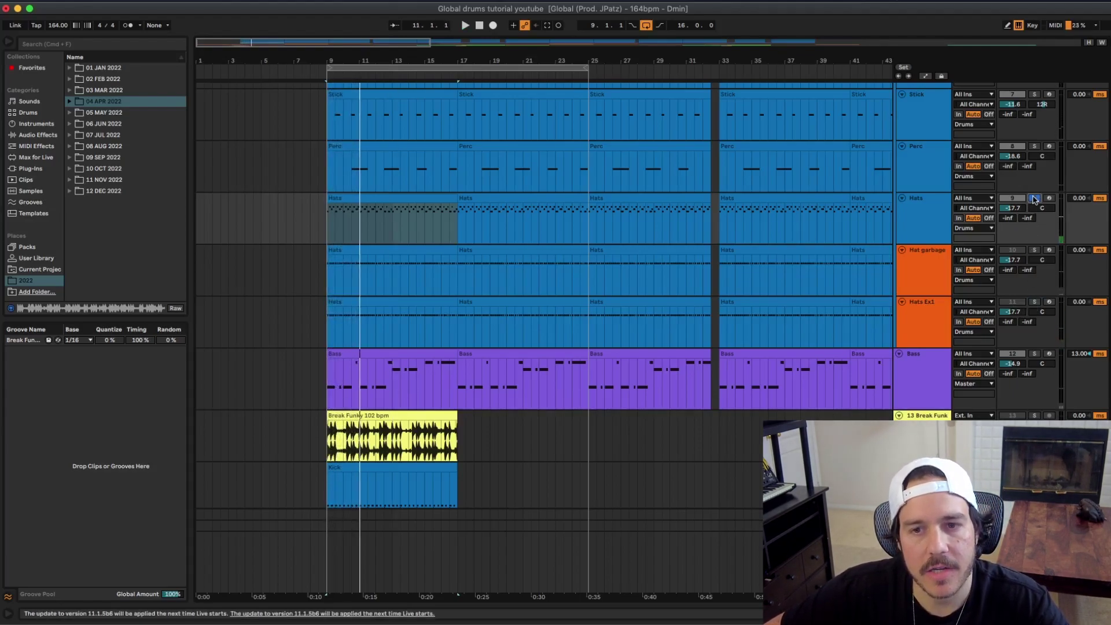
Listen to the soloed Hats track, and compare it with the whole Drums group soloed
{"action": "key", "text": "space"}
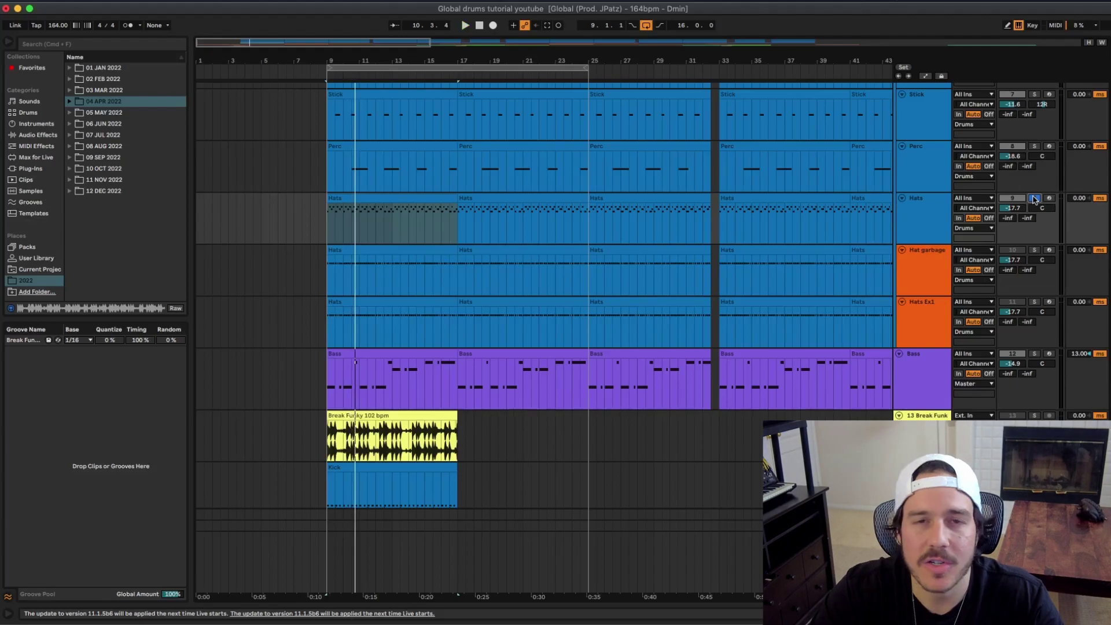
{"action": "scroll", "coordinate": [862, 281], "scroll_direction": "up", "scroll_amount": 10}
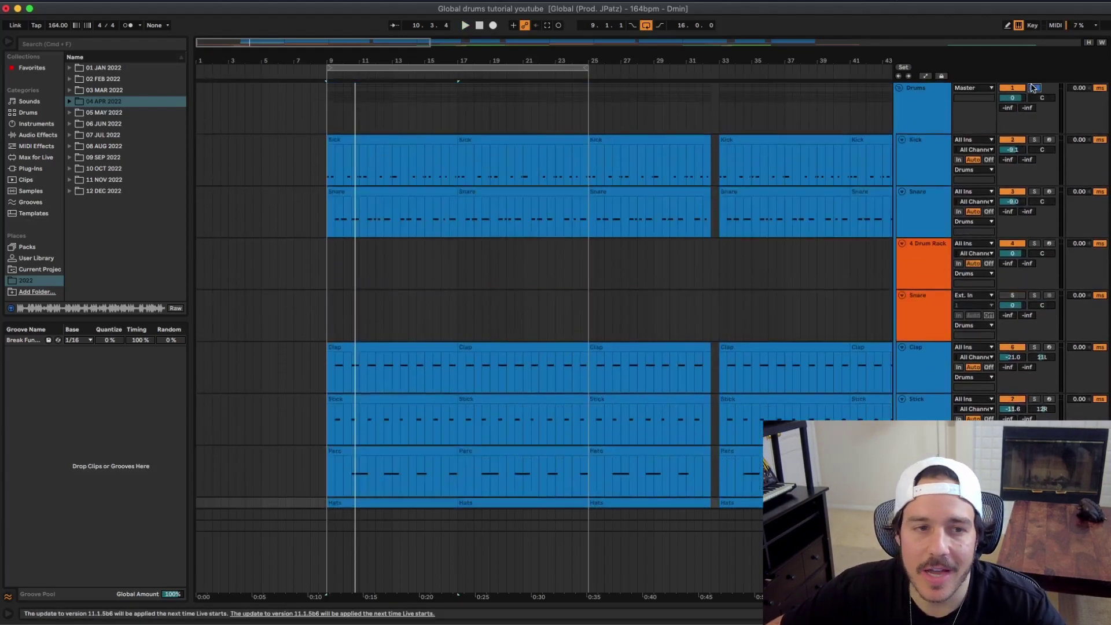
{"action": "scroll", "coordinate": [687, 238], "scroll_direction": "down", "scroll_amount": 8}
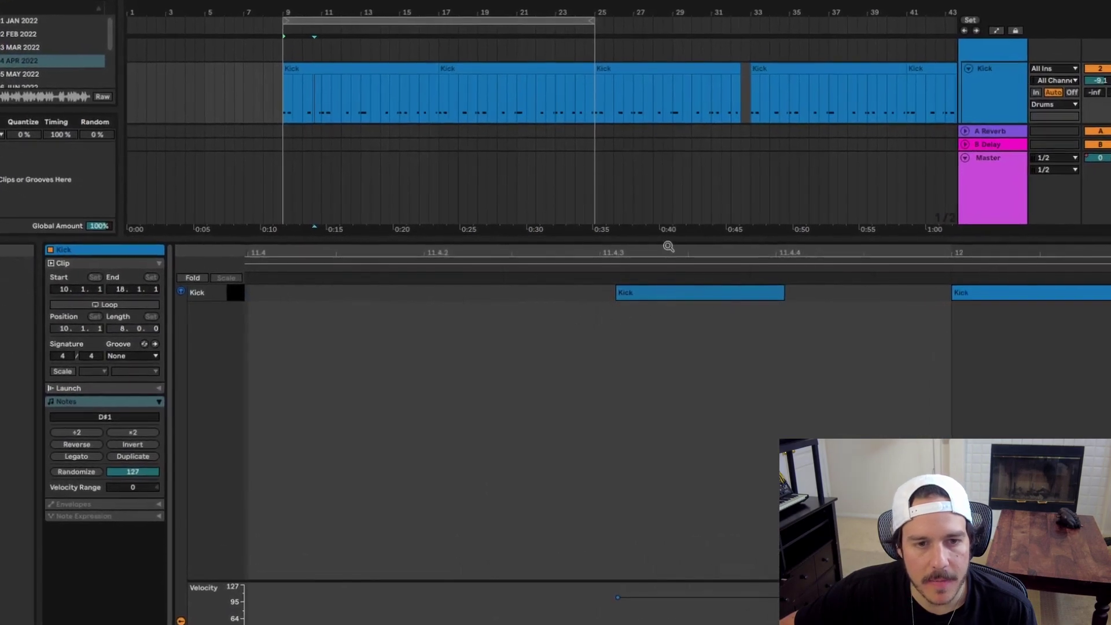
In the Kick clip, try the quieter kick note at 11.4.3 at full velocity during playback, and undo the velocity change
{"action": "left_click_drag", "start_coordinate": [669, 246], "coordinate": [669, 233]}
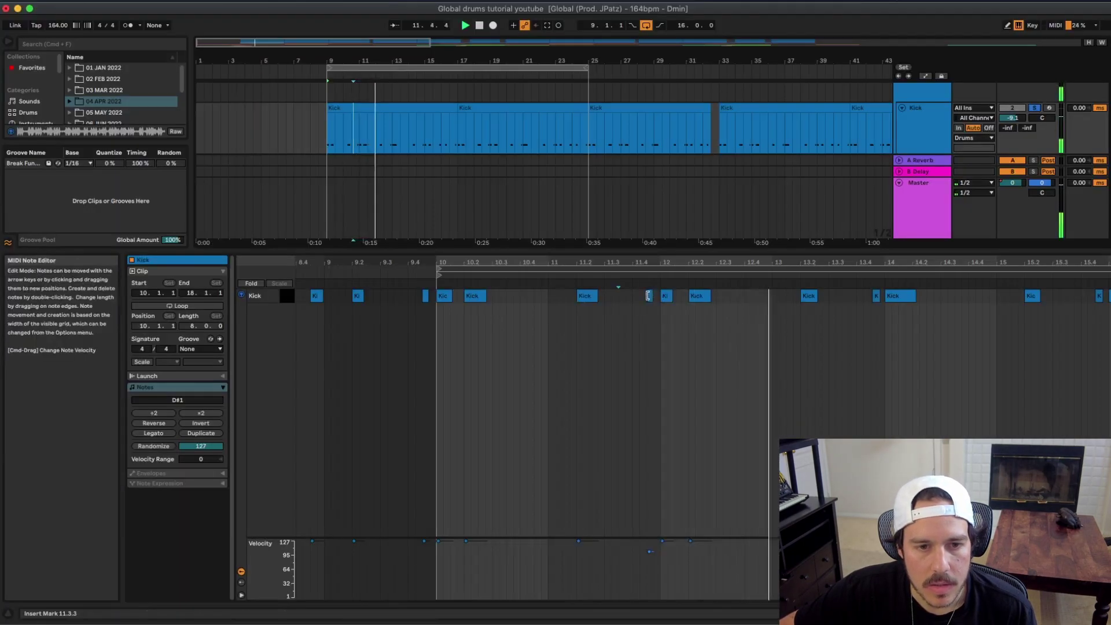
{"action": "left_click", "coordinate": [648, 295]}
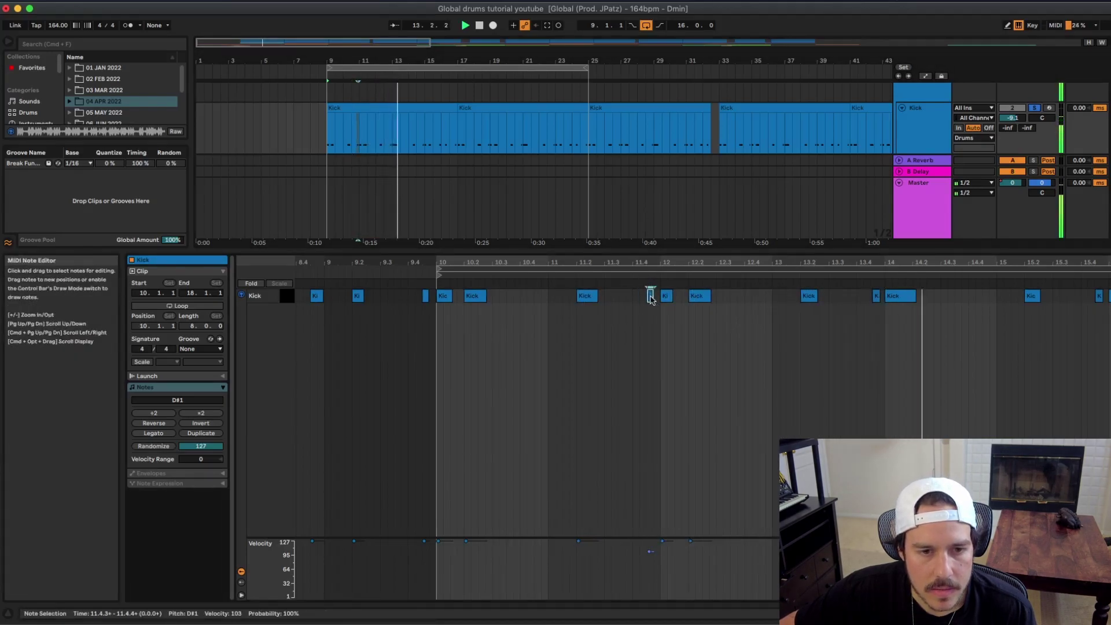
{"action": "mouse_move", "coordinate": [649, 295]}
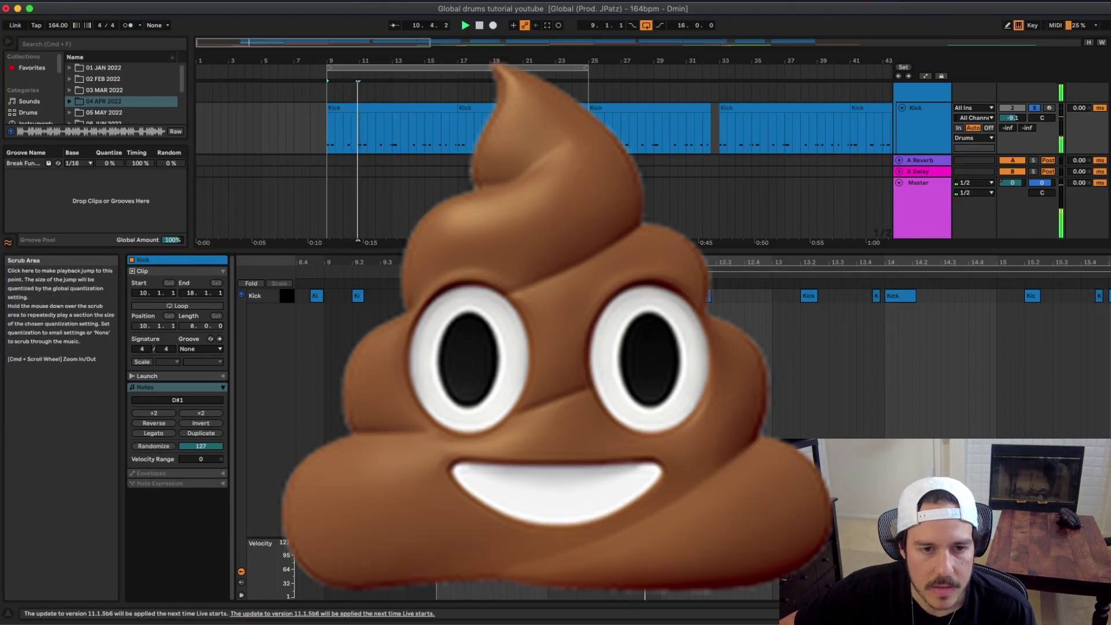
{"action": "left_click", "coordinate": [81, 2]}
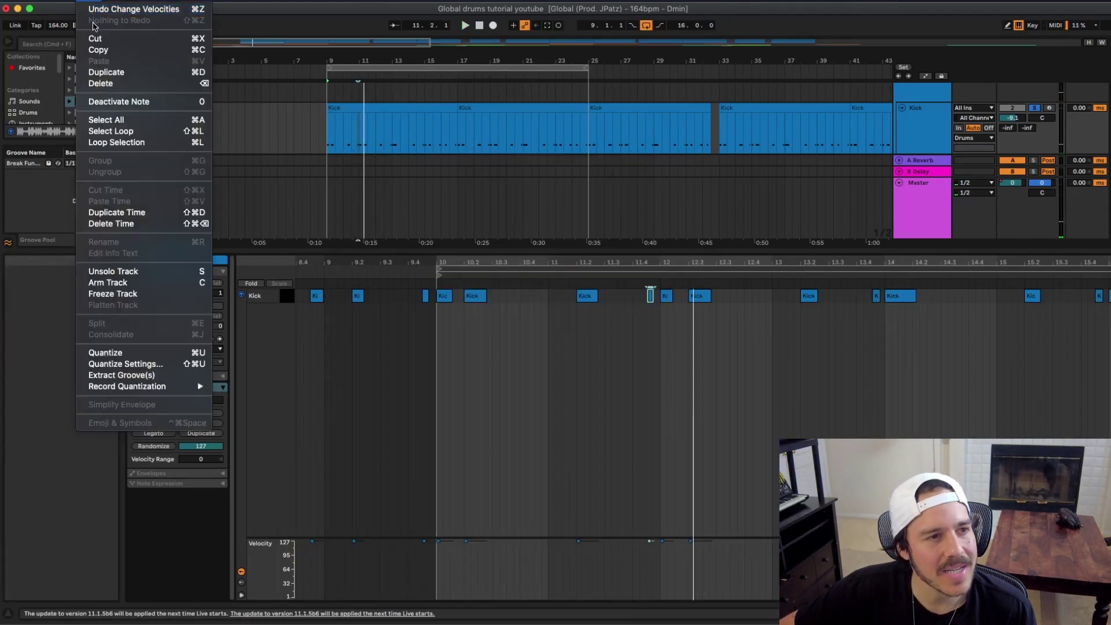
{"action": "left_click", "coordinate": [110, 8]}
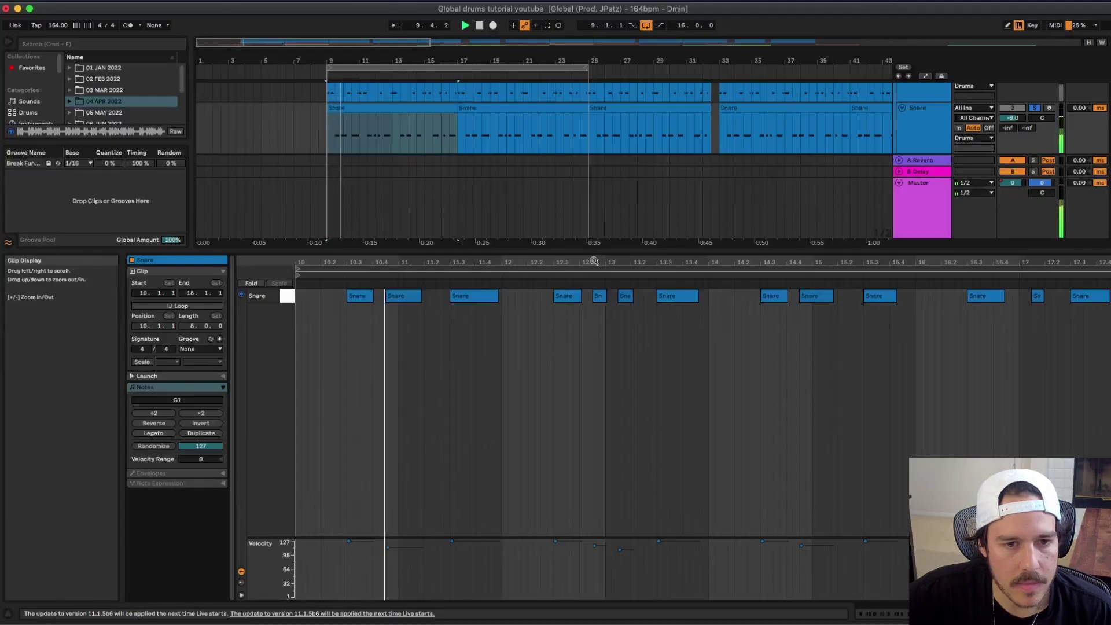
Draw a ghost snare note at 12.4.4 in the Snare clip and lower its velocity to about 64
{"action": "left_click_drag", "start_coordinate": [614, 265], "coordinate": [616, 299]}
{"action": "key", "text": "b"}
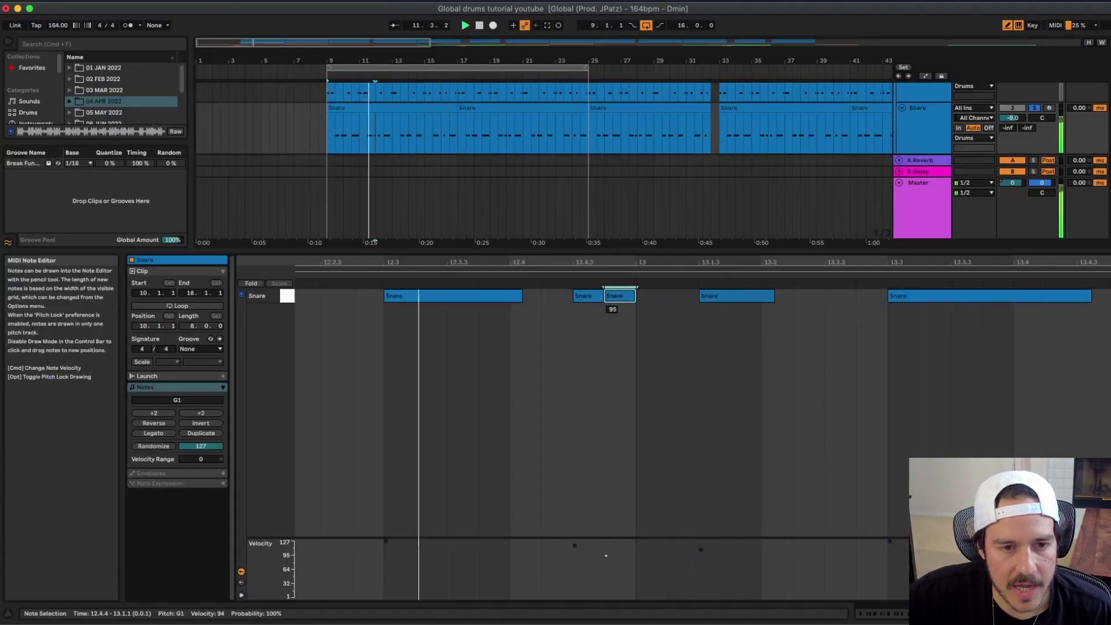
{"action": "mouse_move", "coordinate": [618, 297]}
{"action": "left_mouse_down"}
{"action": "mouse_move", "coordinate": [635, 260]}
{"action": "mouse_move", "coordinate": [671, 262]}
{"action": "left_mouse_up"}
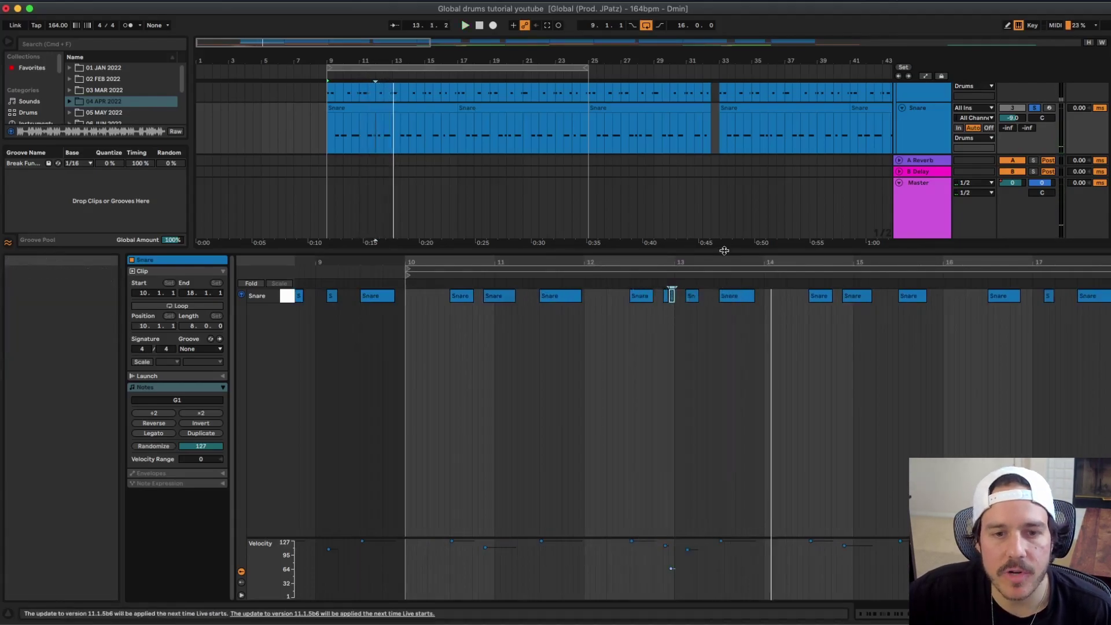
Clear the solo on the Snare track and play the full drum arrangement
{"action": "left_click", "coordinate": [1035, 191]}
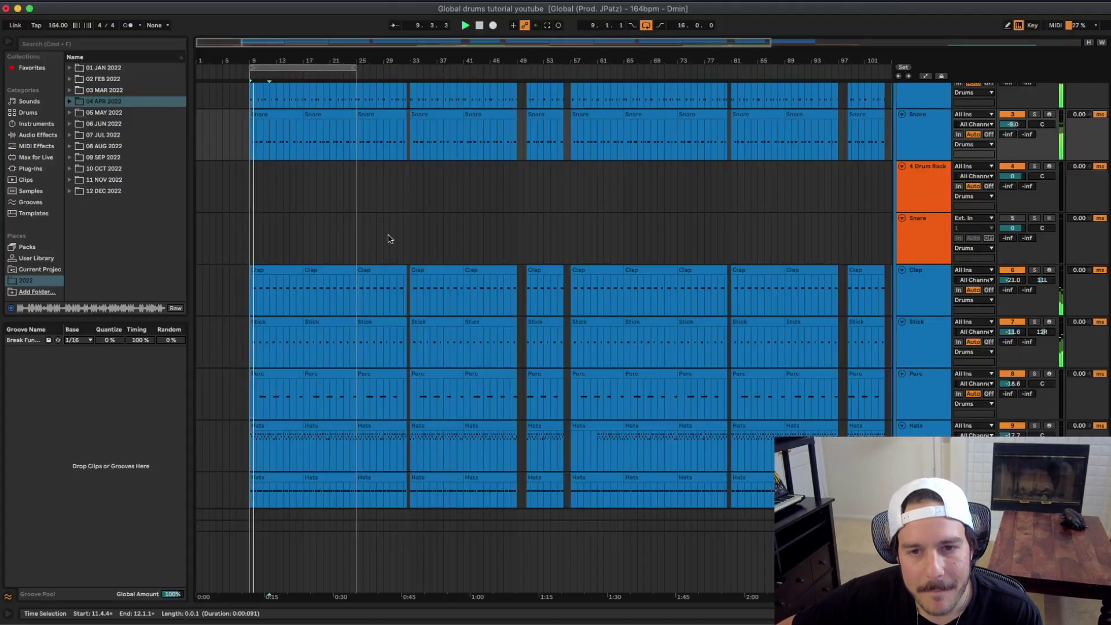
{"action": "scroll", "coordinate": [495, 273], "scroll_direction": "down", "scroll_amount": 3}
{"action": "scroll", "coordinate": [495, 273], "scroll_direction": "up", "scroll_amount": 3}
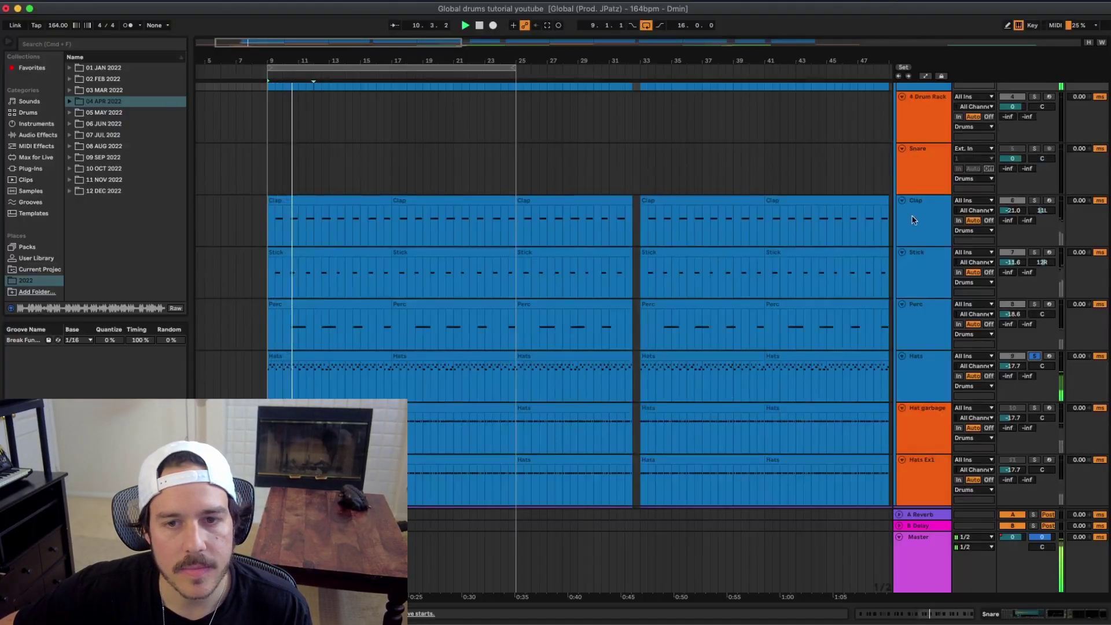
Listen to the Hats track on its own, and solo the Clap track for comparison
{"action": "scroll", "coordinate": [916, 221], "scroll_direction": "up", "scroll_amount": 5}
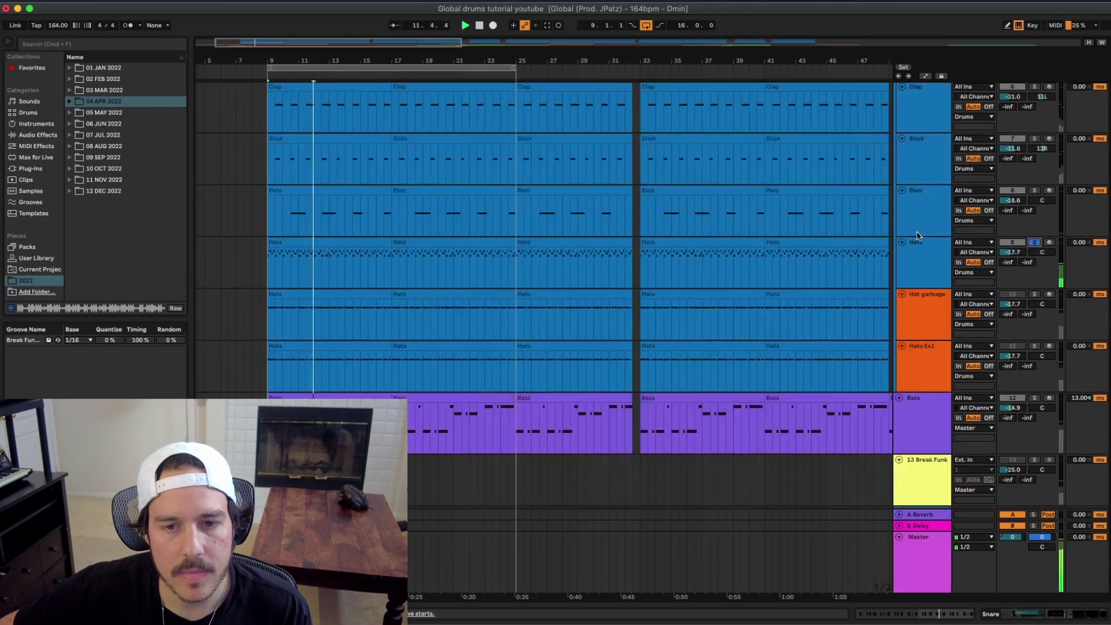
{"action": "scroll", "coordinate": [916, 221], "scroll_direction": "down", "scroll_amount": 4}
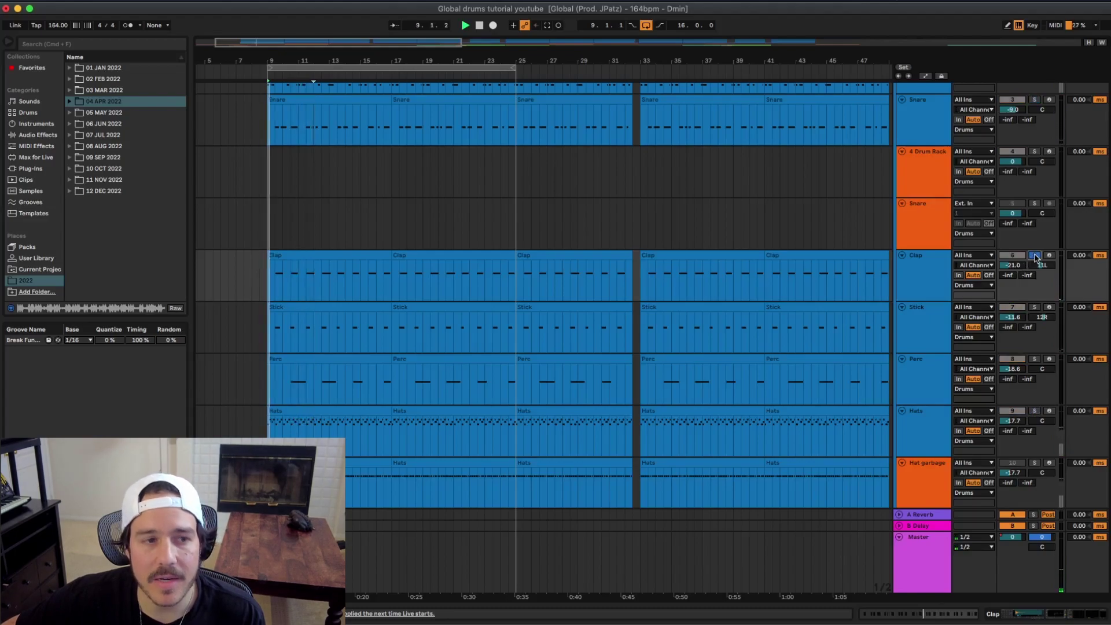
Select the Clap, Snare and Kick tracks together and solo and play them alongside the Hats
{"action": "left_click", "coordinate": [939, 267]}
{"action": "scroll", "coordinate": [938, 232], "scroll_direction": "up", "scroll_amount": 2}
{"action": "left_click", "coordinate": [934, 184], "text": "super"}
{"action": "left_click", "coordinate": [934, 129], "text": "super"}
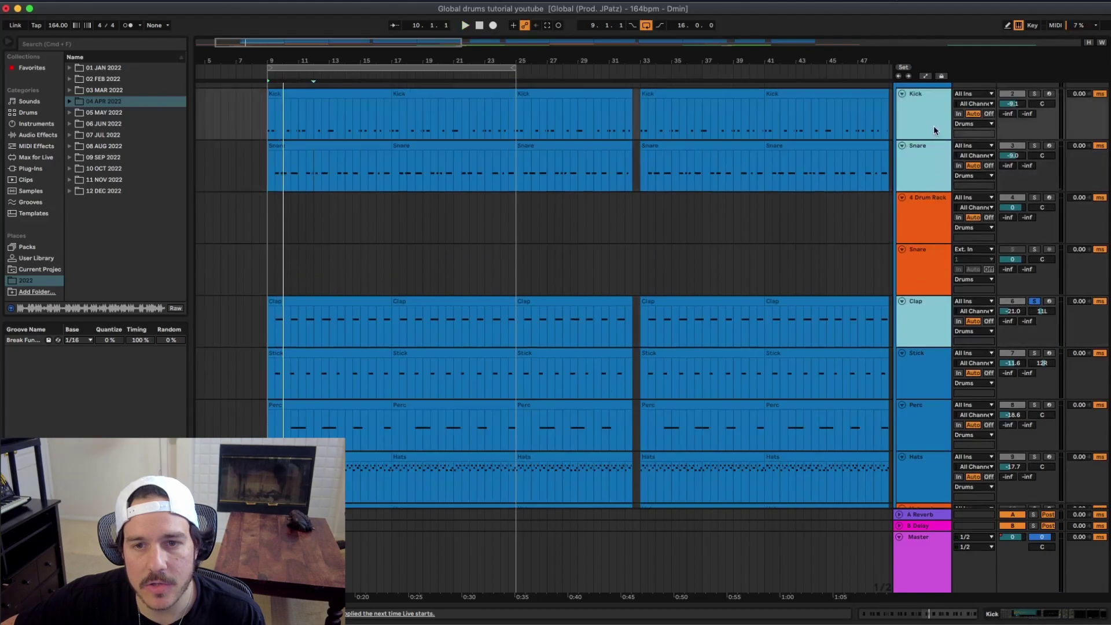
{"action": "scroll", "coordinate": [1025, 382], "scroll_direction": "down", "scroll_amount": 1}
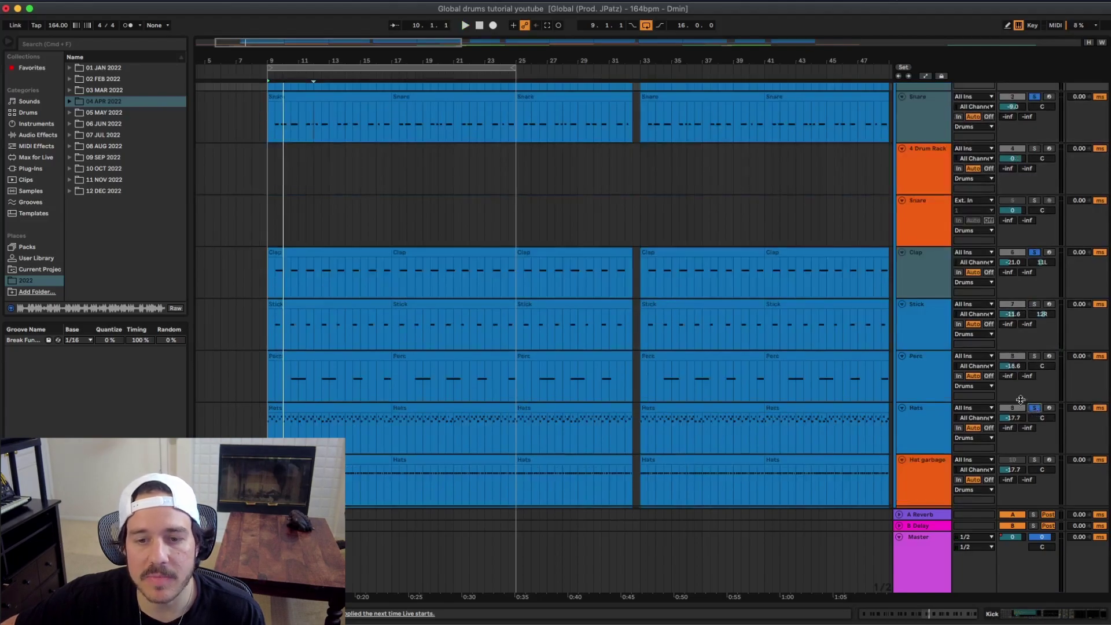
{"action": "scroll", "coordinate": [909, 349], "scroll_direction": "up", "scroll_amount": 1}
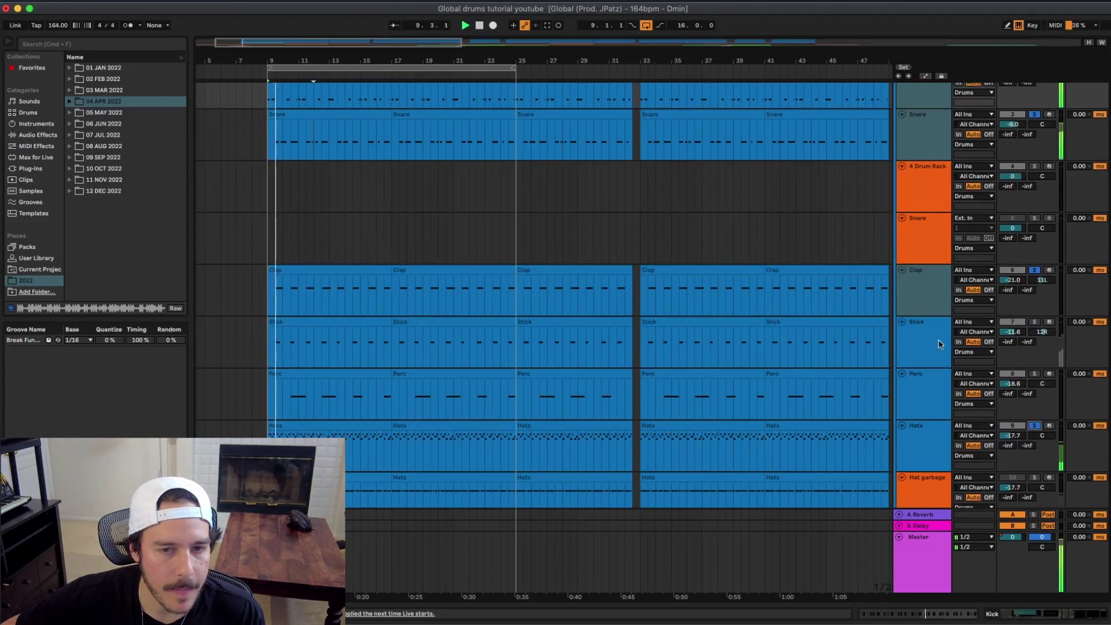
Add the Stick track to the soloed drums, and play it soloed by itself
{"action": "left_click", "coordinate": [920, 337]}
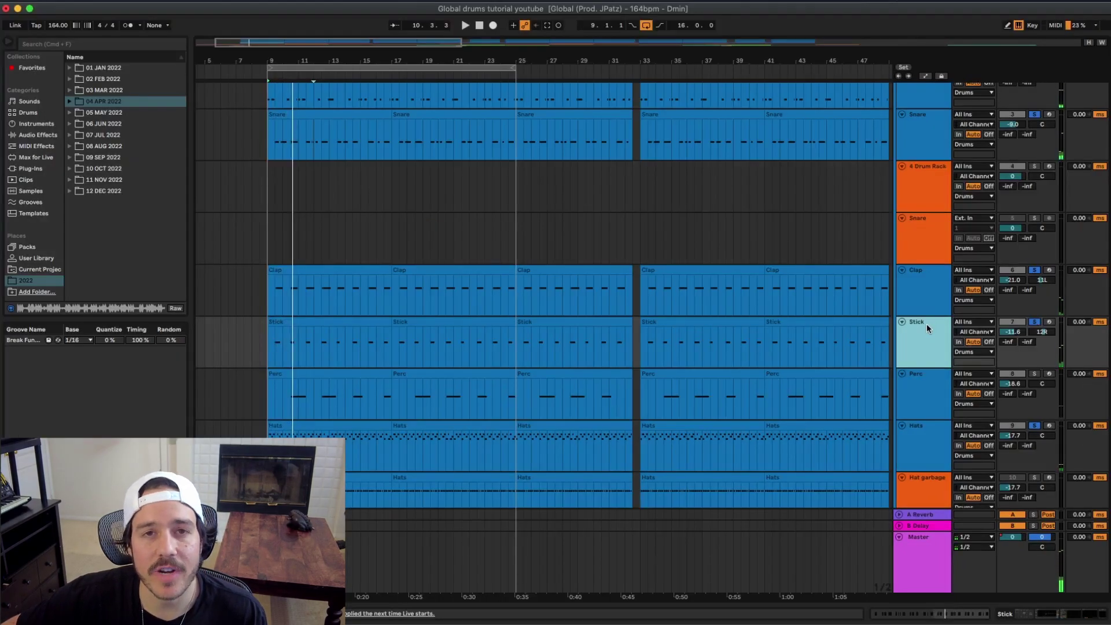
{"action": "left_click", "coordinate": [1034, 322]}
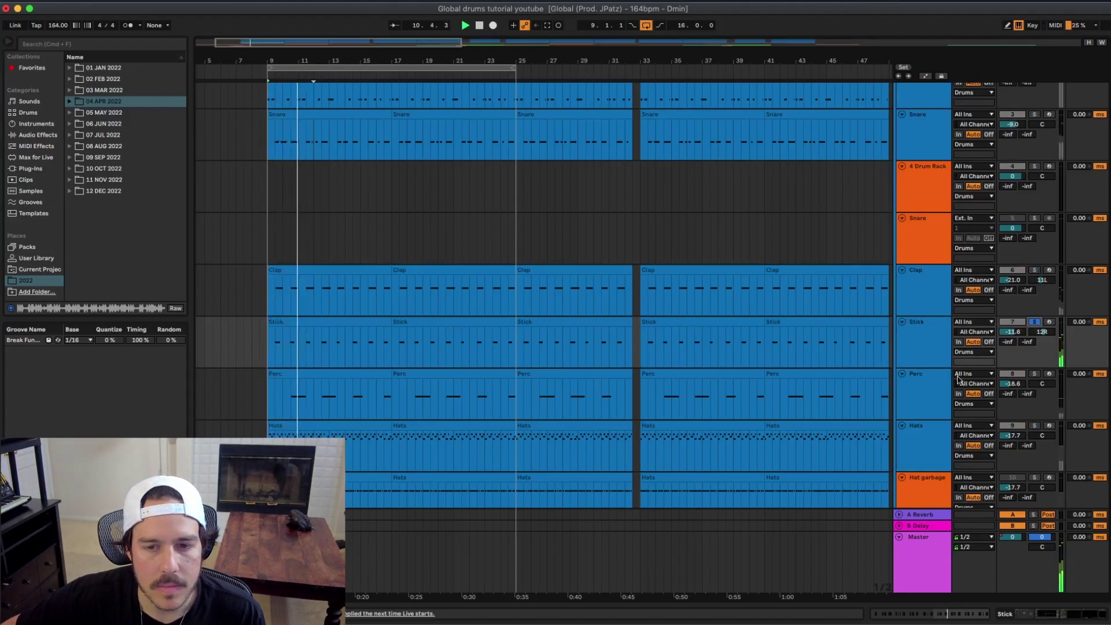
Bring back the combined solo of the Clap, Stick and Hats with the other drums, and select the Perc track
{"action": "key", "text": "super+z"}
{"action": "scroll", "coordinate": [920, 376], "scroll_direction": "down", "scroll_amount": 5}
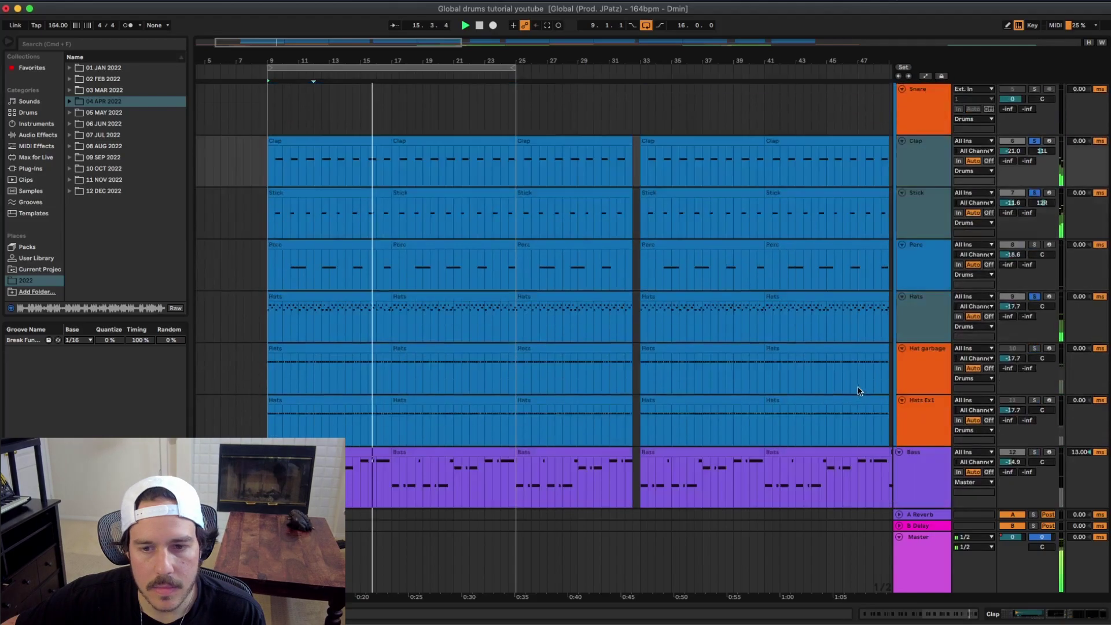
{"action": "left_click", "coordinate": [931, 271]}
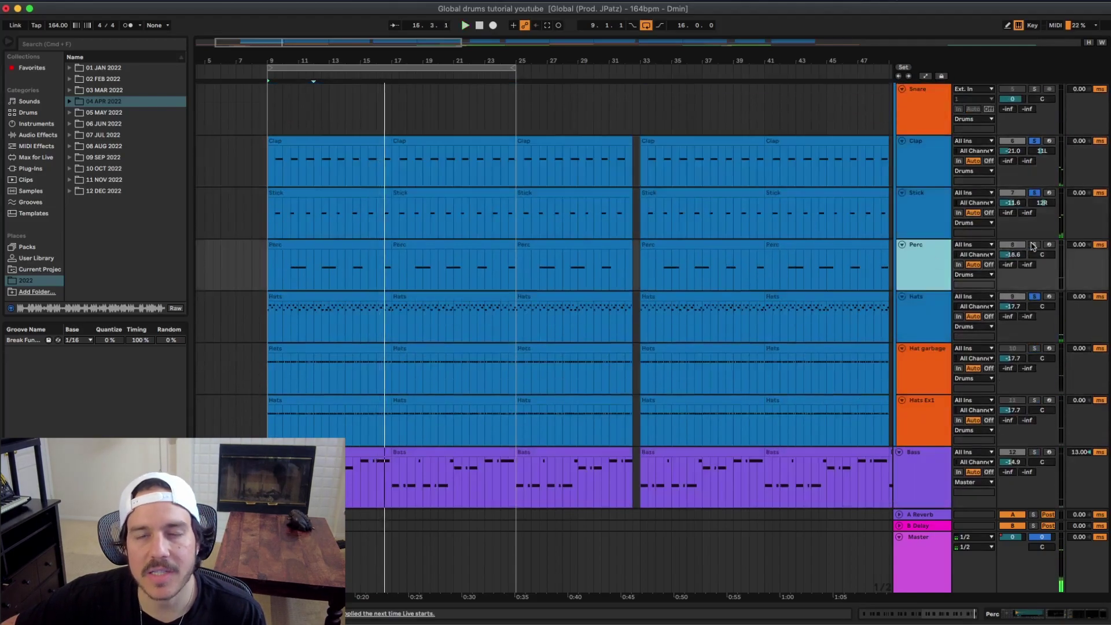